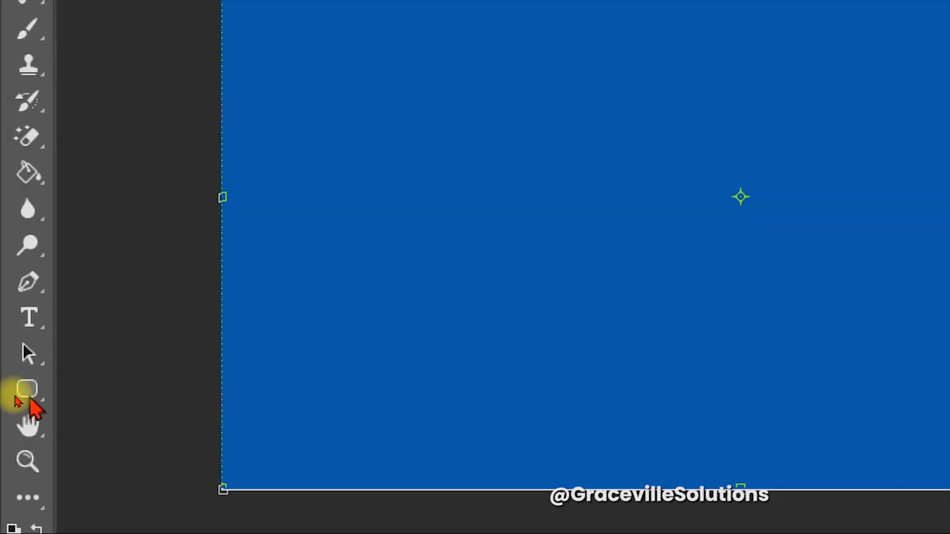
Draw a rounded rectangle about 654 × 648 px in the upper-left part of the blue artboard.
left_click(27, 393)
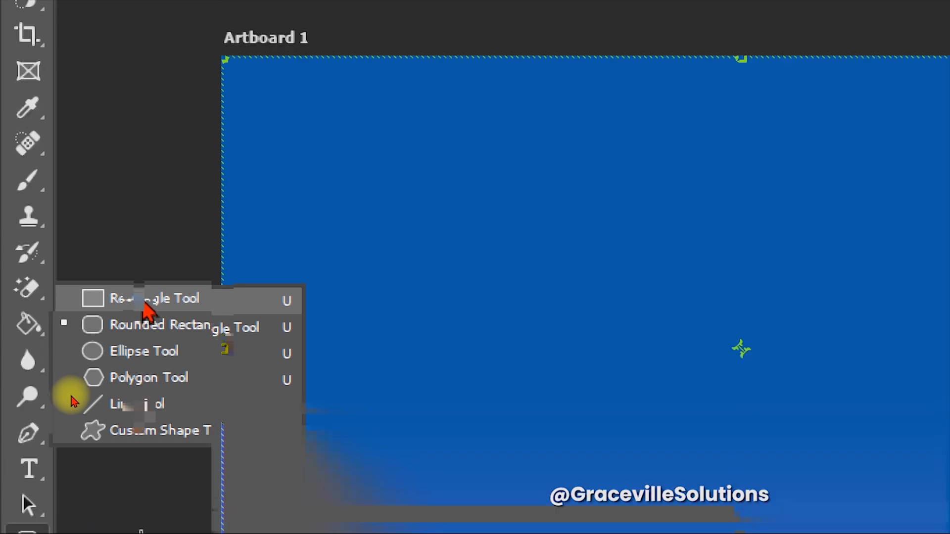
left_click(145, 303)
key("Escape")
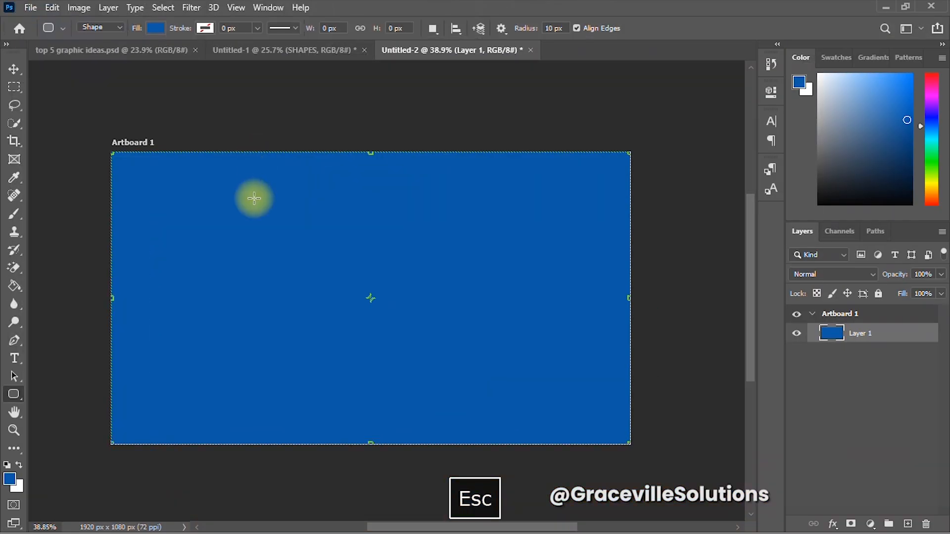
left_click_drag(159, 190, 336, 364)
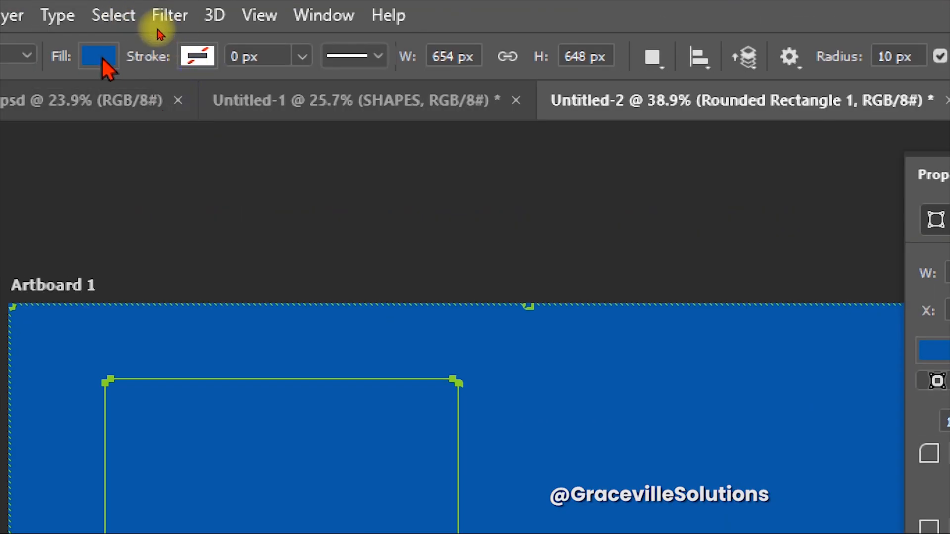
Fill the rounded rectangle with white from the recently used colors.
left_click(102, 56)
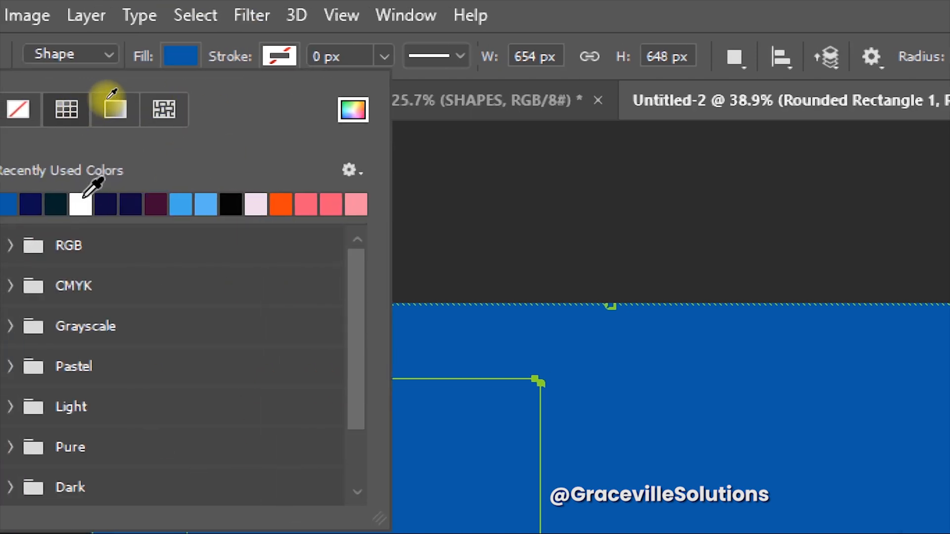
left_click(81, 203)
key("Escape")
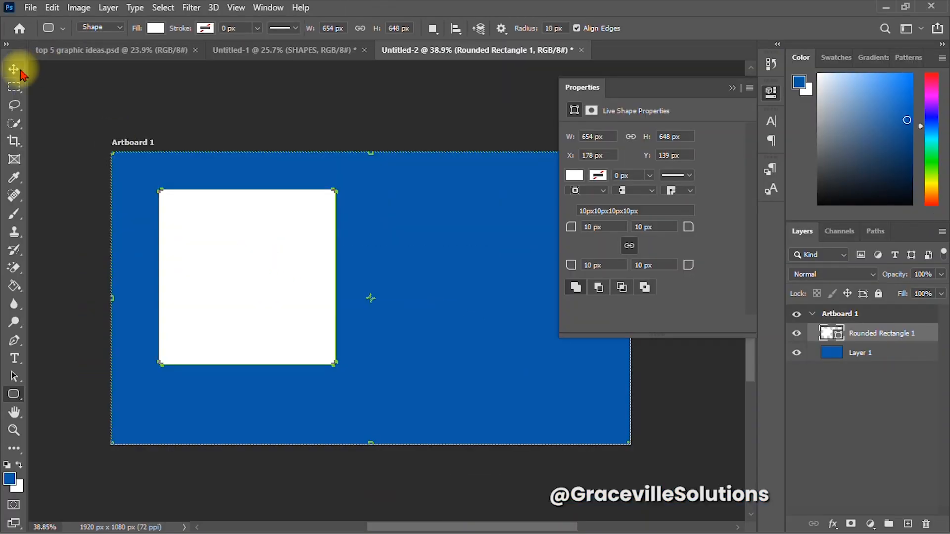
Move the white rounded rectangle slightly up and left, and scale it down proportionally to about 73.5%.
left_click(14, 70)
left_click_drag(263, 278, 242, 251)
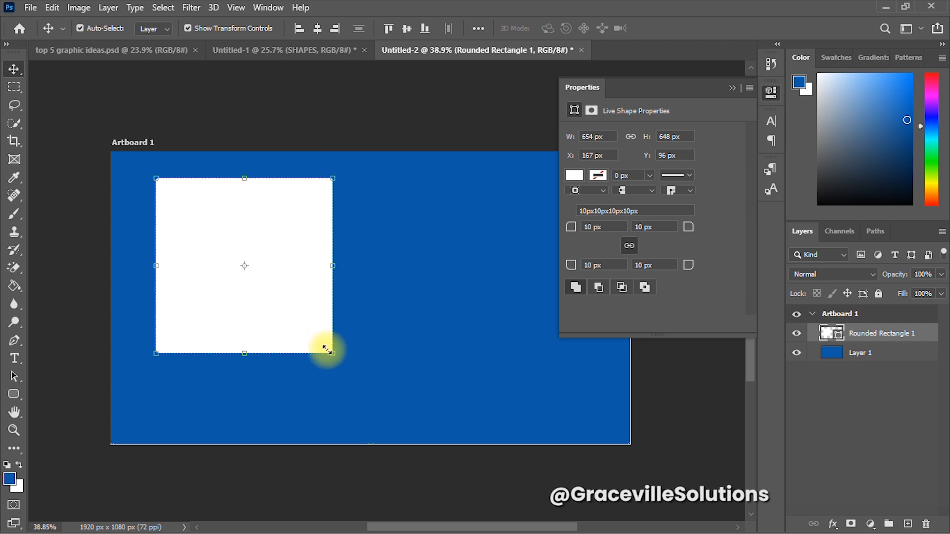
left_click_drag(327, 350, 282, 320)
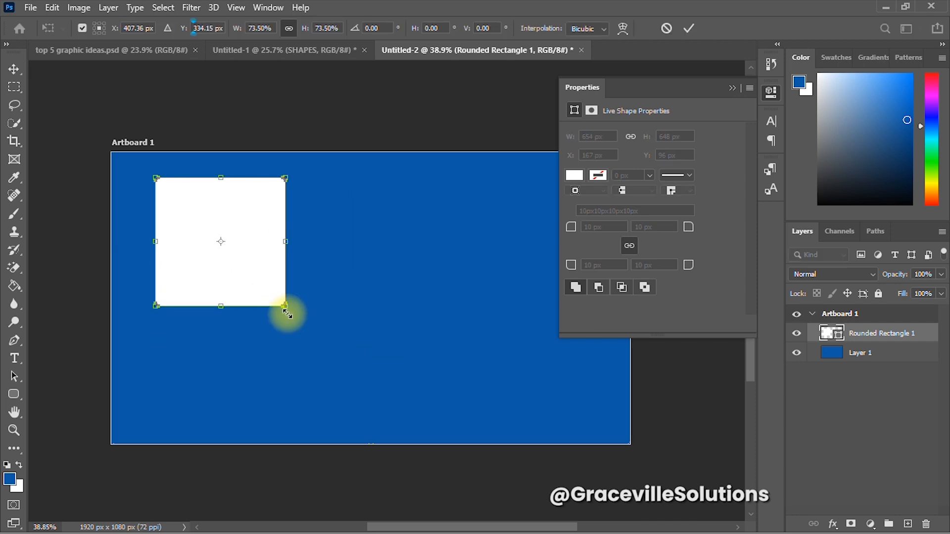
double_click(243, 272)
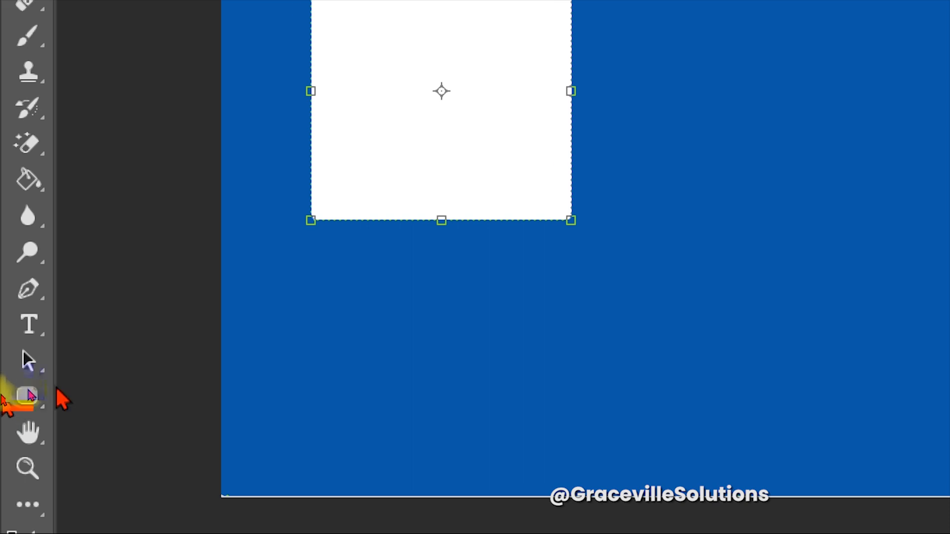
Draw a second rounded rectangle about 640 × 514 px on the artboard, below and to the right of the first.
left_click(27, 396)
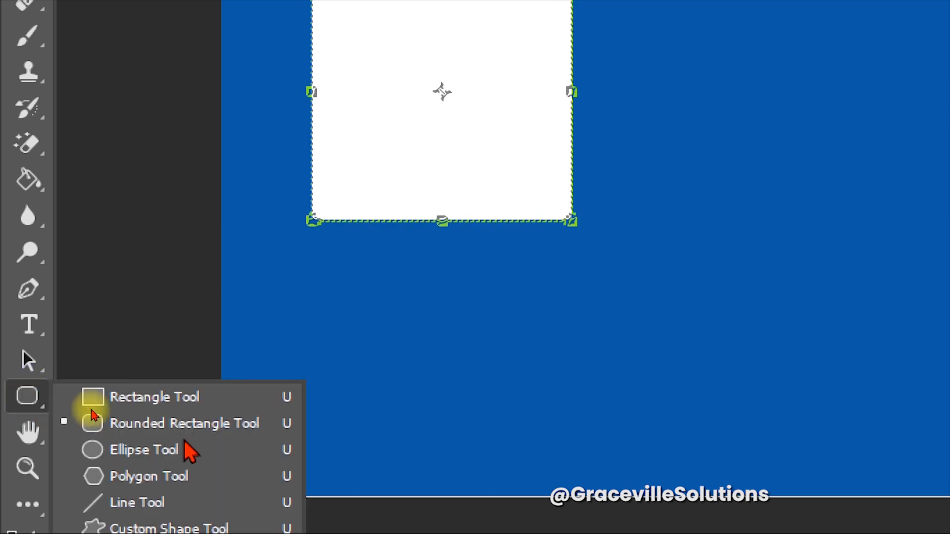
left_click(94, 416)
left_click(21, 398)
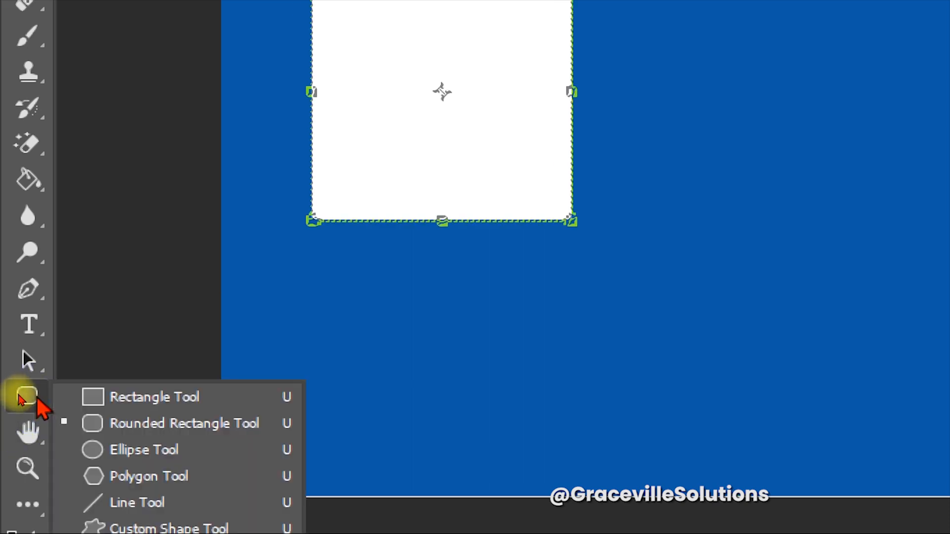
left_click(164, 427)
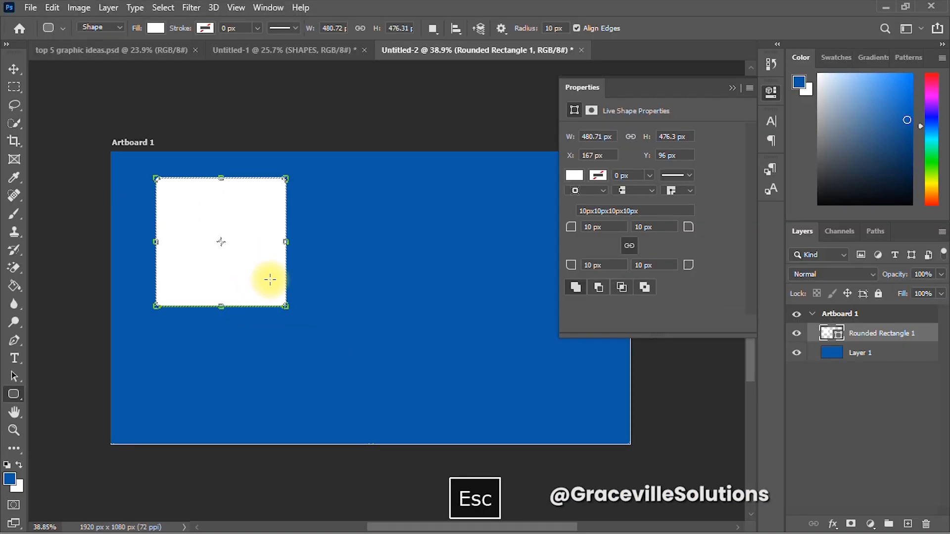
left_click_drag(694, 109, 837, 286)
left_click_drag(422, 342, 519, 389)
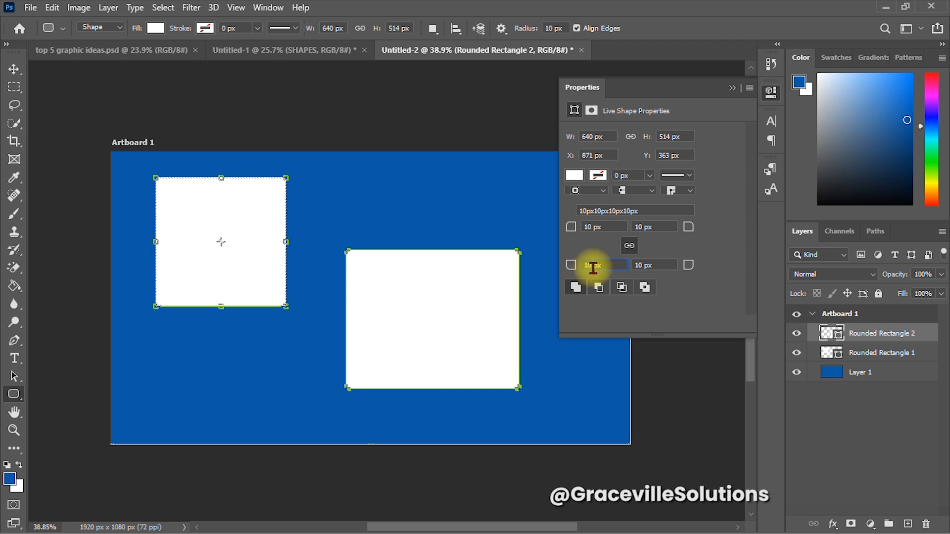
Set all four corner radii of the second rounded rectangle to 50 px.
left_click(595, 269)
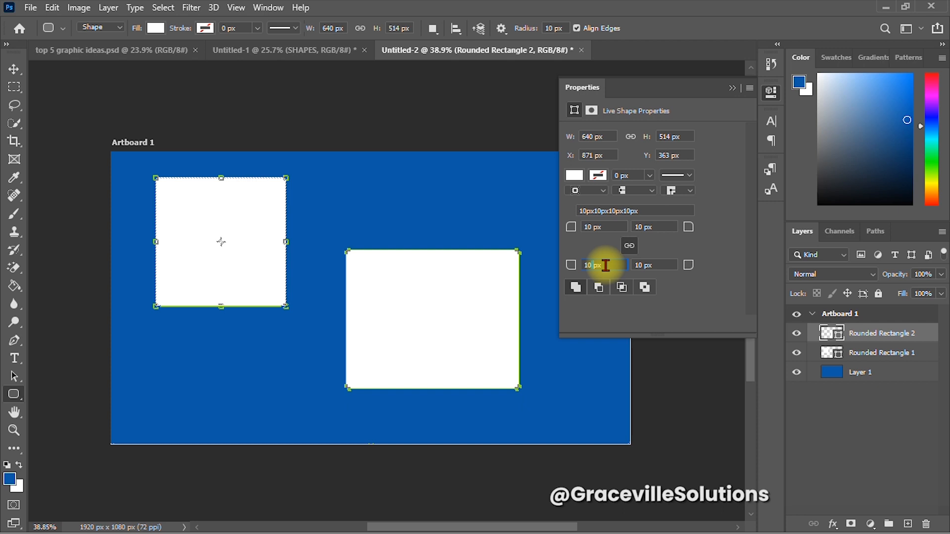
type("1")
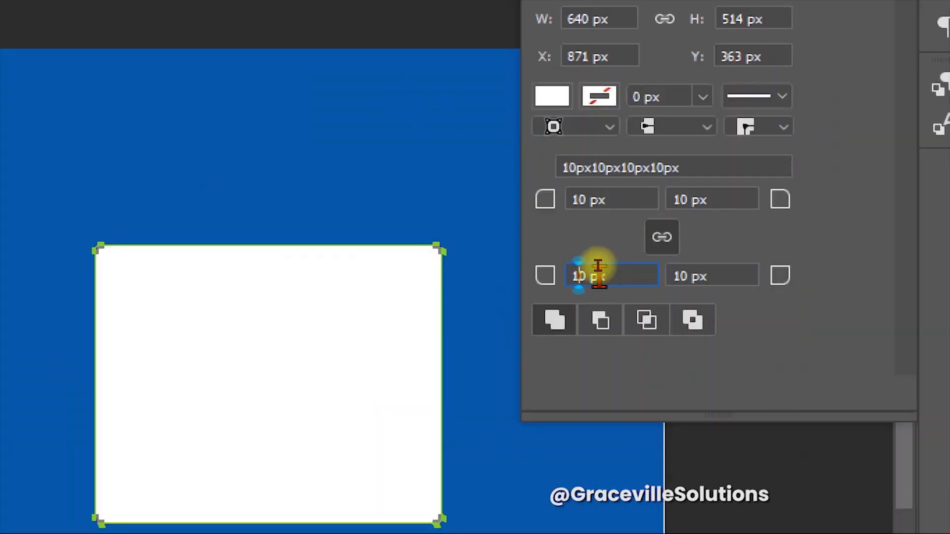
key("BackSpace")
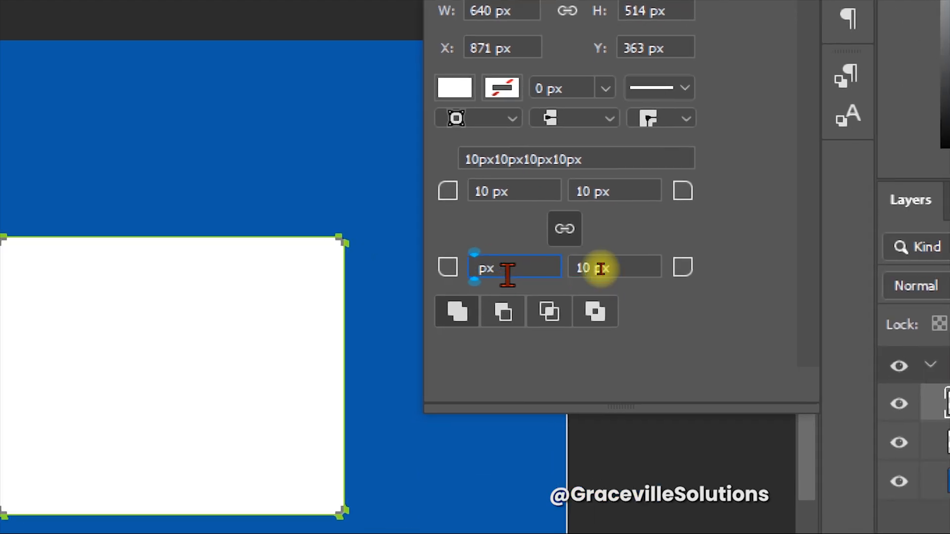
type("50")
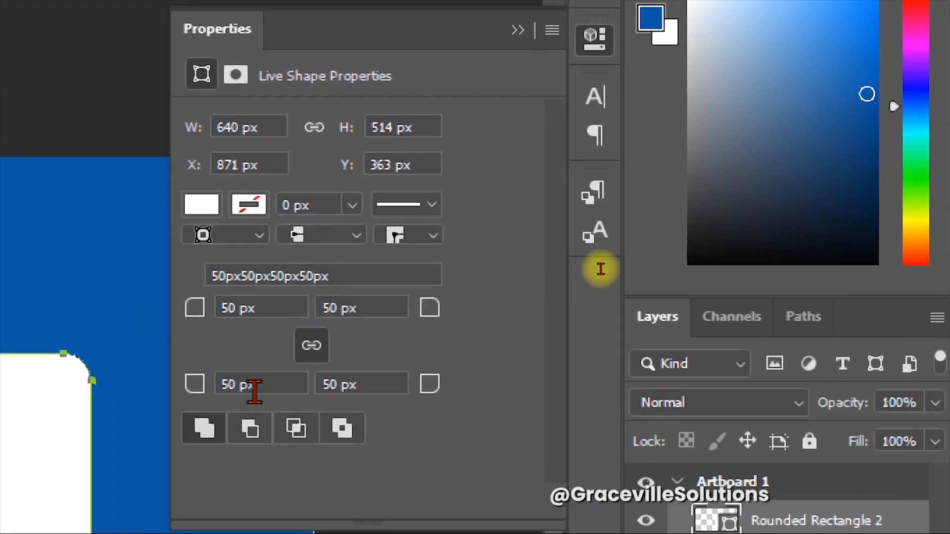
key("Escape")
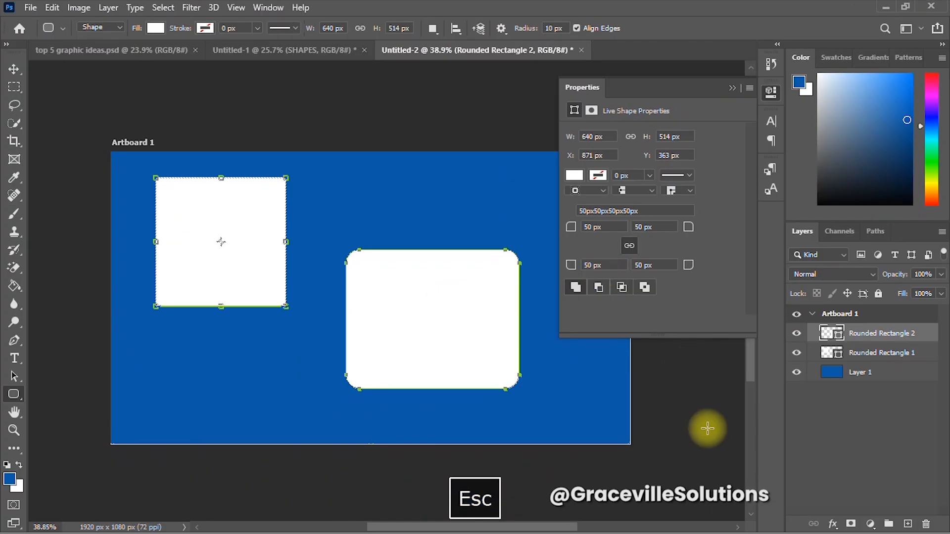
Move the second rounded rectangle up beside the first one and scale it down proportionally to about 84%.
left_click(14, 69)
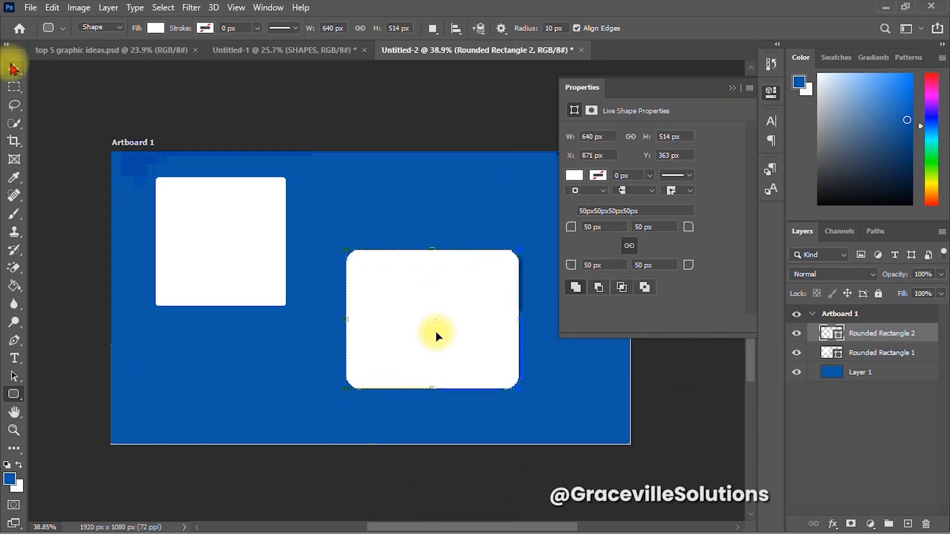
left_click_drag(482, 336, 451, 276)
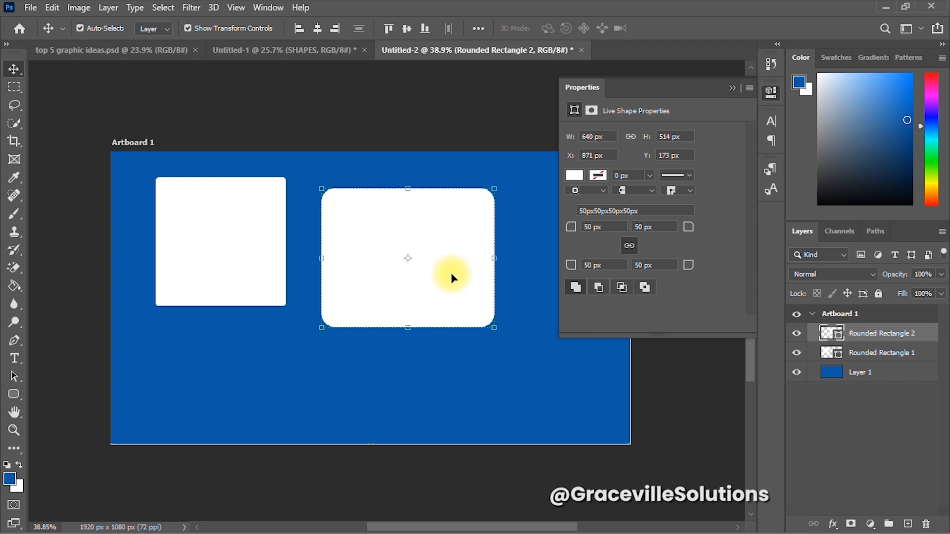
left_click_drag(494, 328, 464, 307)
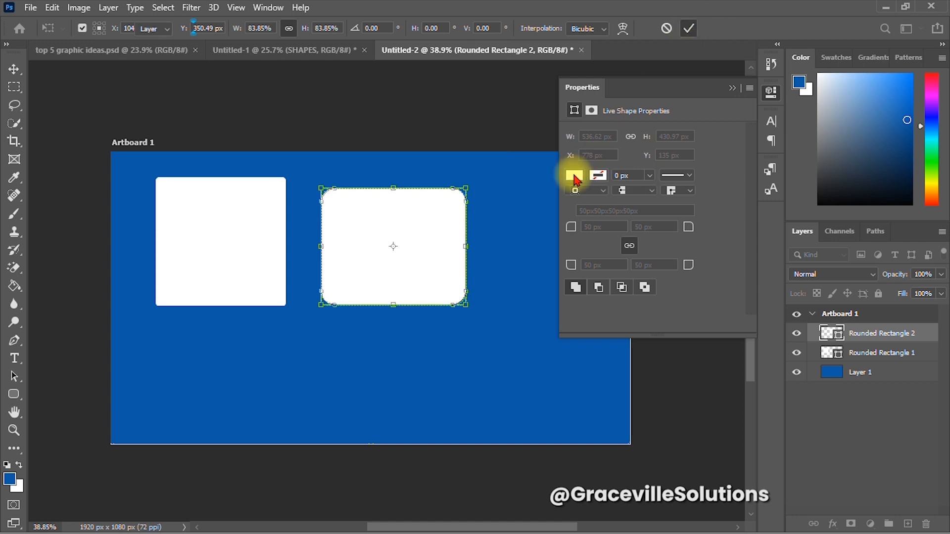
Fill the second rounded rectangle with pink from the recently used colors and move it to about X 801 px, Y 141 px.
left_click(575, 176)
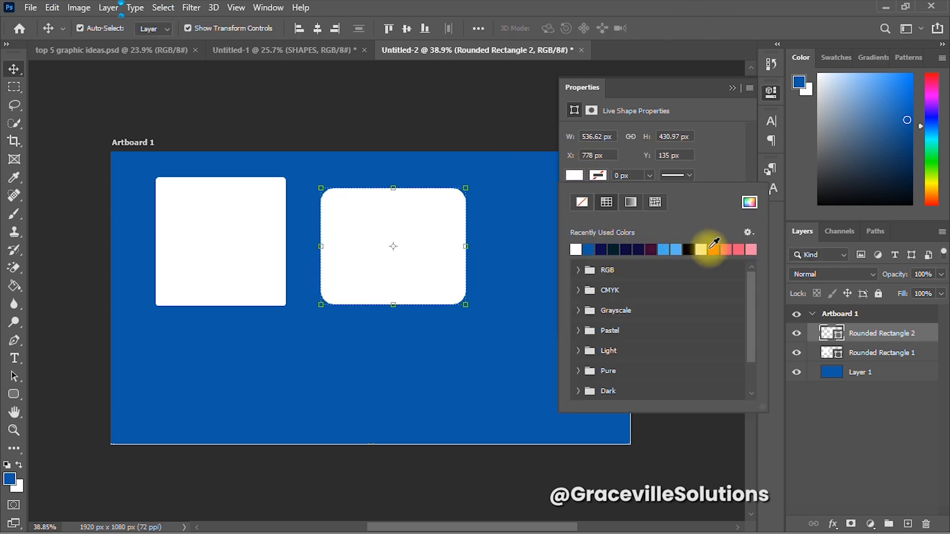
left_click(726, 248)
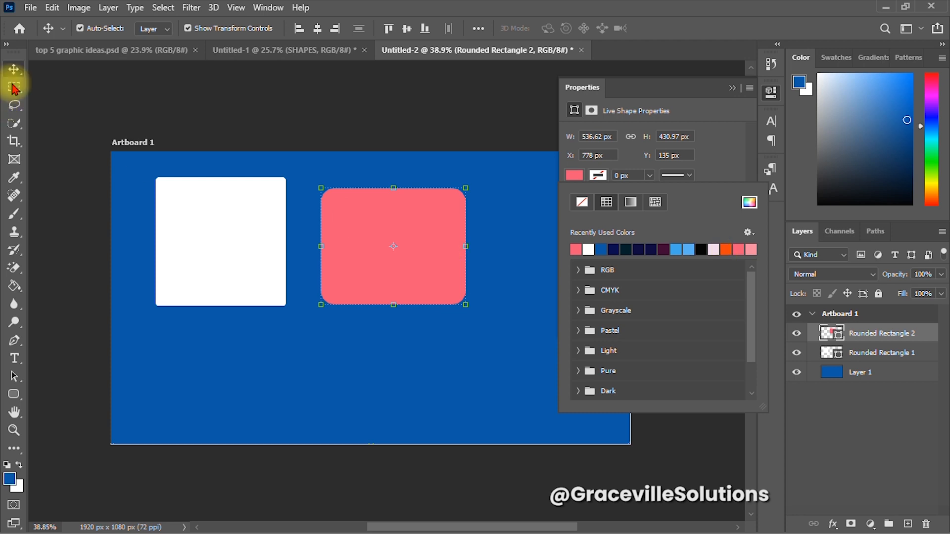
left_click(348, 261)
left_click_drag(425, 273, 427, 258)
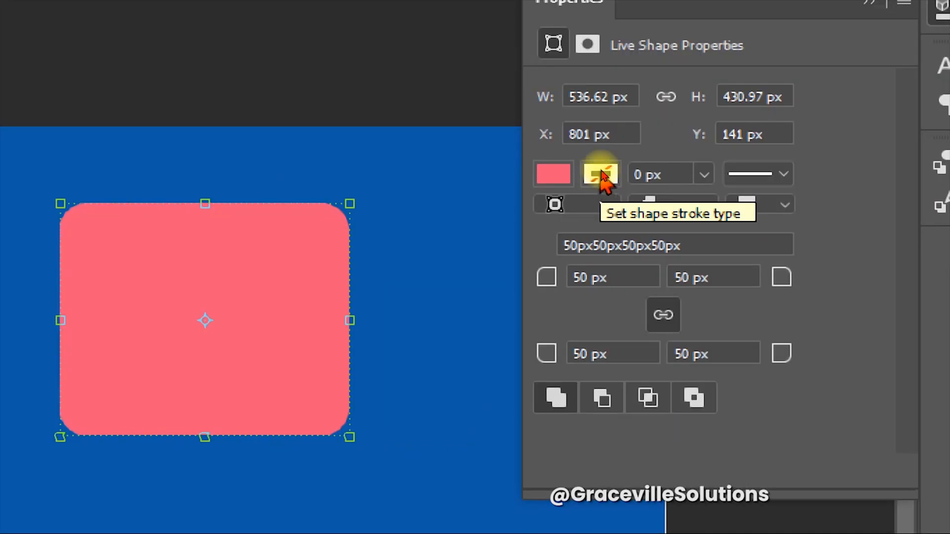
Give the pink rounded rectangle a solid yellow-green stroke using a custom color.
left_click(602, 177)
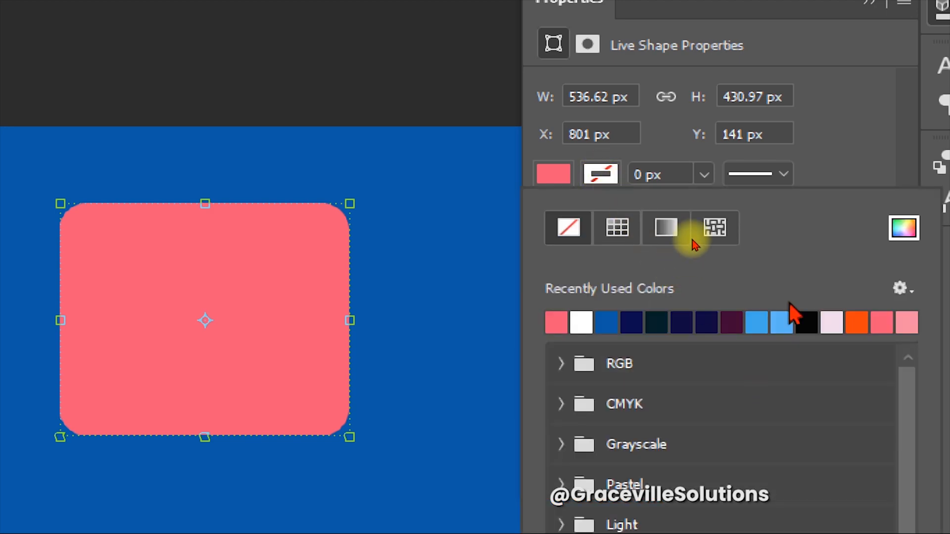
left_click(886, 230)
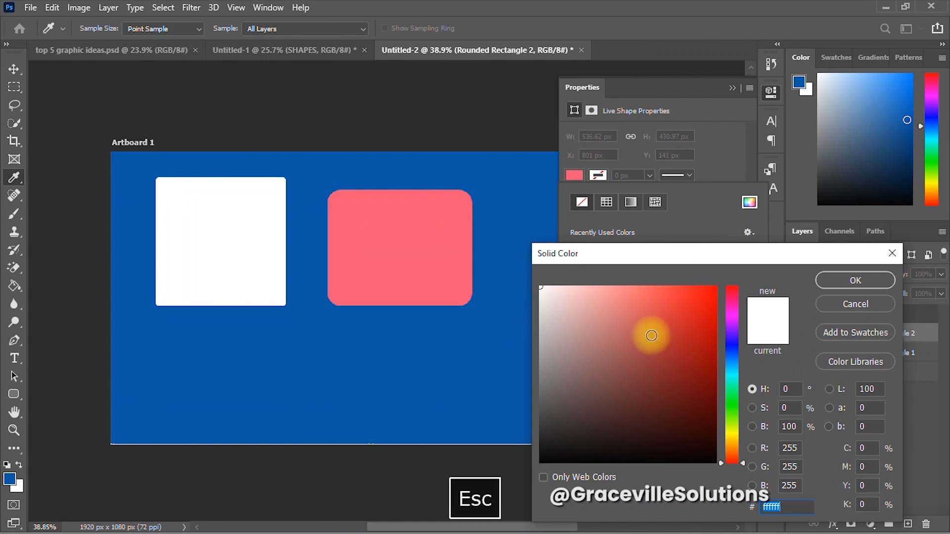
left_click_drag(729, 439, 730, 430)
left_click_drag(695, 328, 707, 299)
left_click(852, 280)
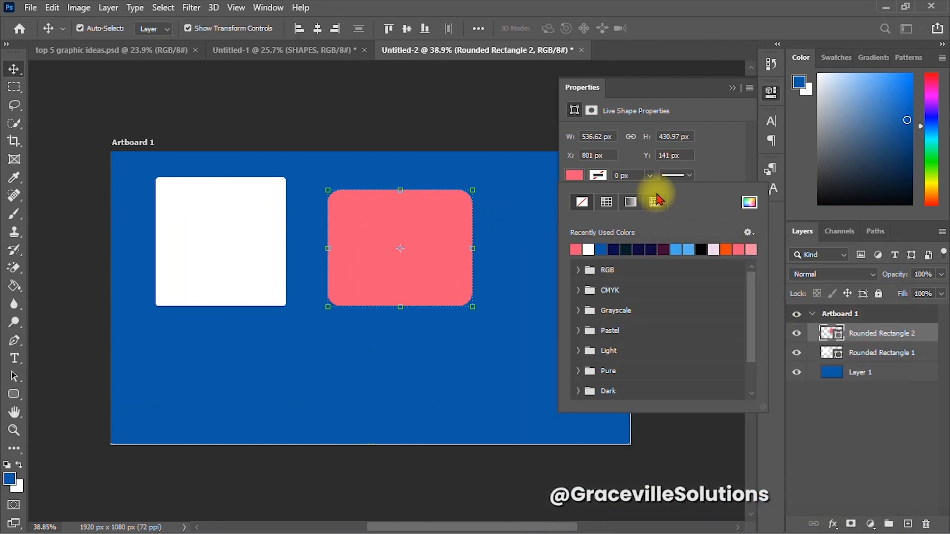
Set the pink rectangle's stroke width to about 14 px and move the shape to about X 770 px, Y 119 px.
left_click(652, 177)
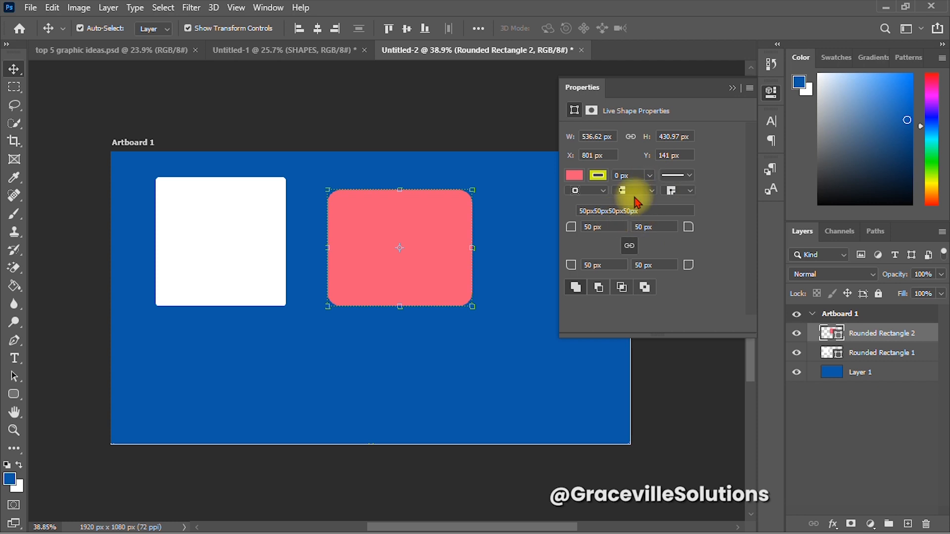
left_click(651, 176)
left_click_drag(648, 191, 672, 198)
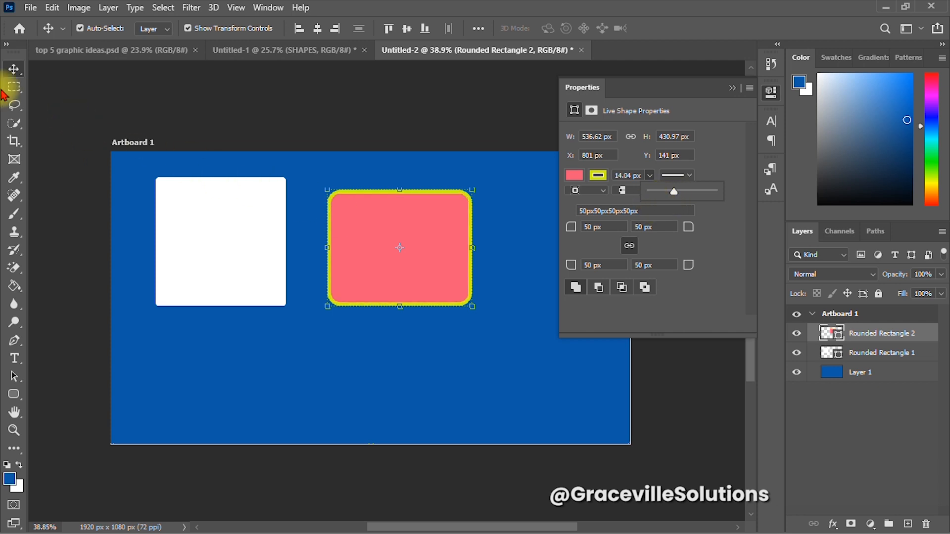
right_click(13, 69)
left_click_drag(395, 273, 401, 251)
Draw a circle about 348 px in diameter with the Ellipse Tool below the two rectangles and fill it yellow-green.
left_click_drag(18, 393, 45, 412)
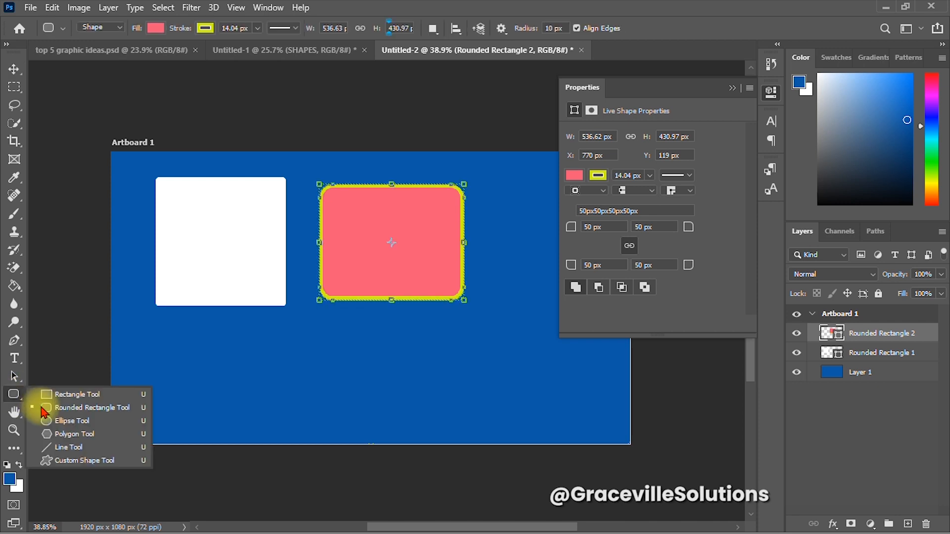
left_click(62, 421)
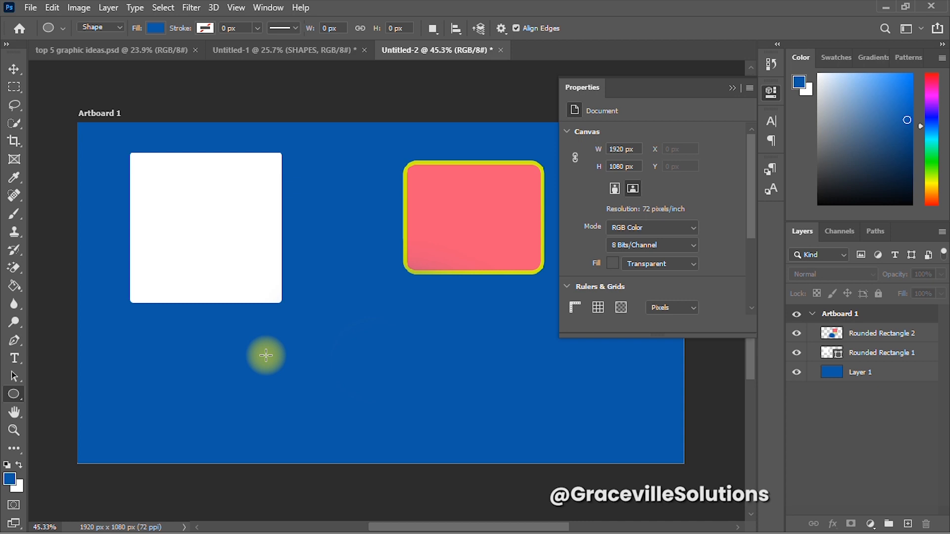
left_click_drag(234, 335, 396, 444)
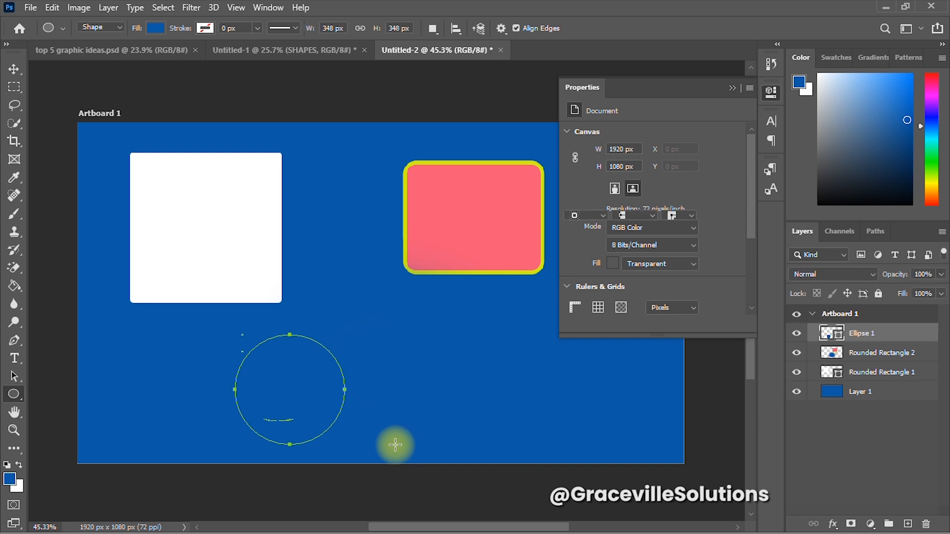
left_click(572, 198)
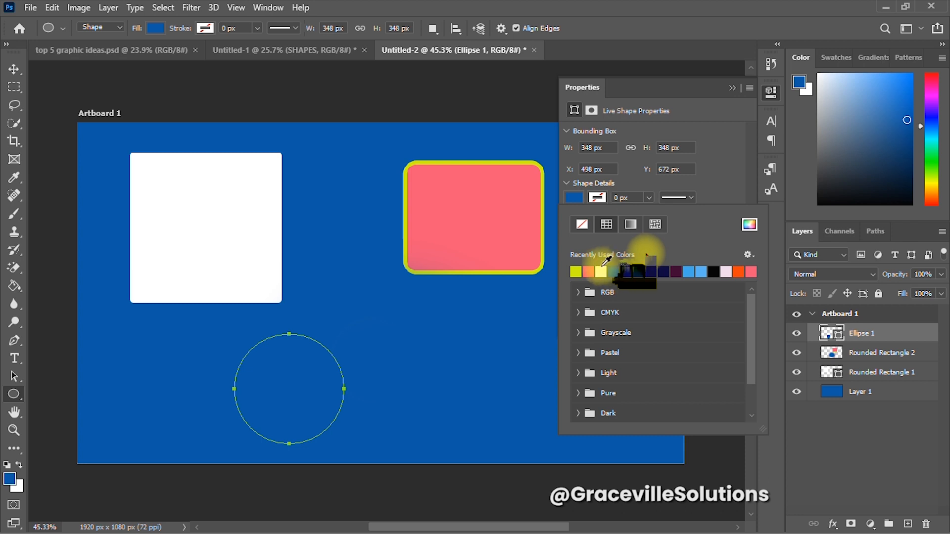
left_click(576, 272)
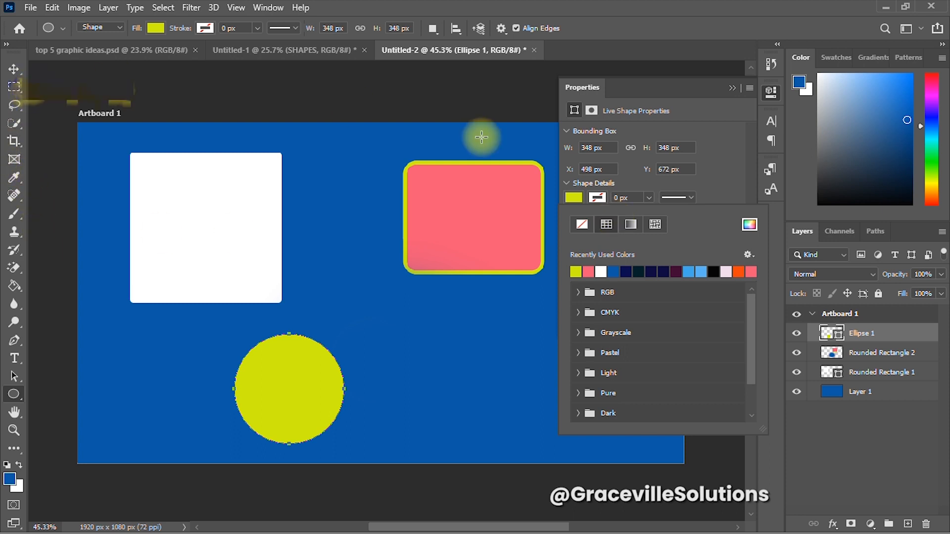
Give the yellow-green circle a dark maroon stroke from the recently used colors and set its width to about 20 px.
left_click(597, 197)
left_click(597, 197)
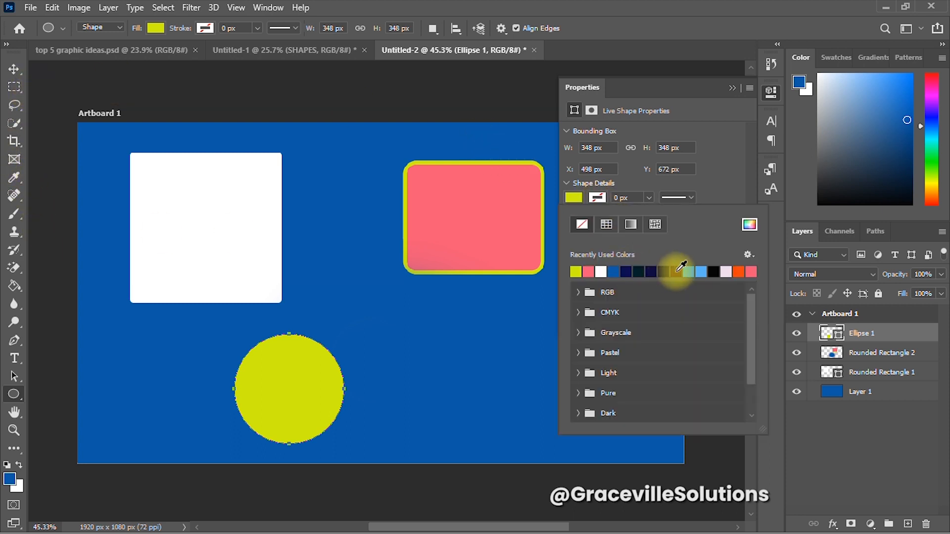
left_click(677, 271)
left_click(631, 198)
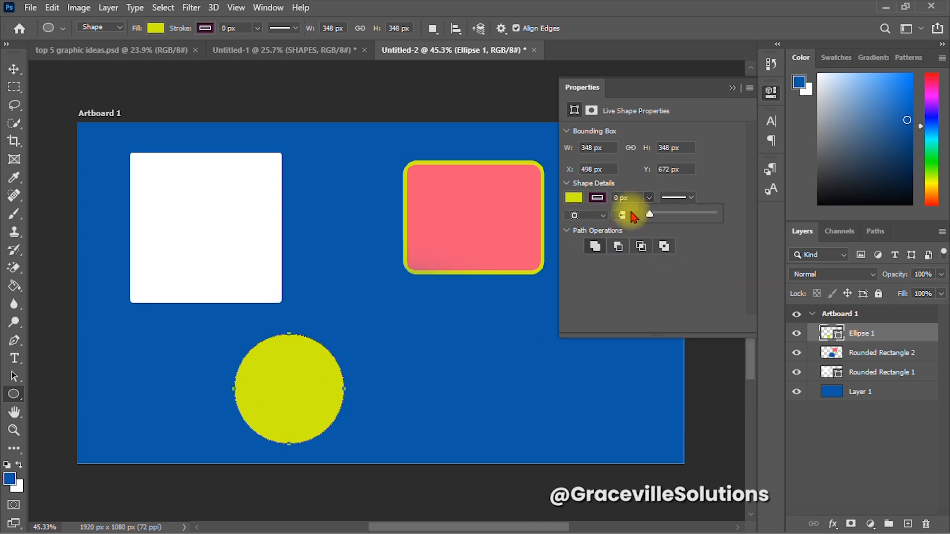
mouse_move(650, 214)
left_mouse_down()
mouse_move(674, 221)
mouse_move(680, 214)
left_mouse_up()
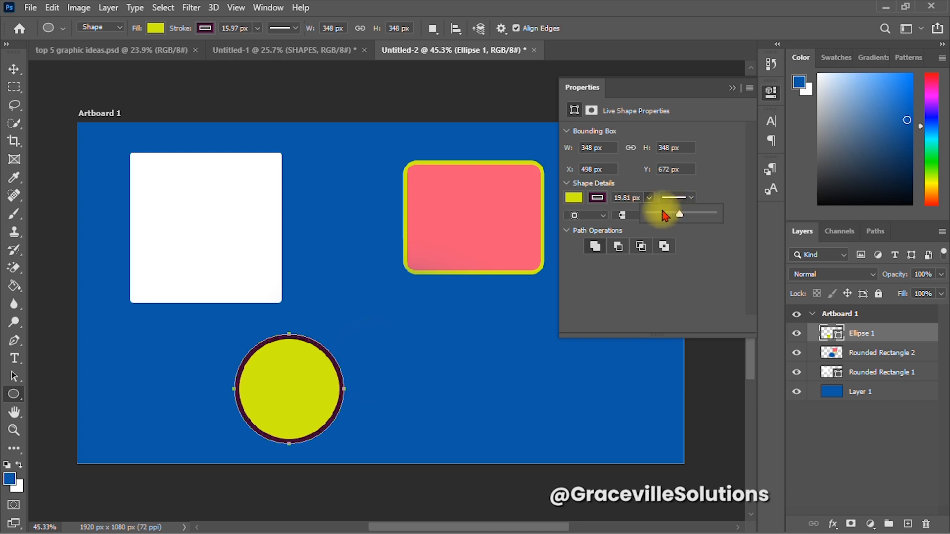
Move the circle up between the white and pink rectangles to about X 722 px, Y 302 px.
left_click(14, 69)
left_click_drag(348, 388, 402, 264)
scroll(297, 415, "down", 1)
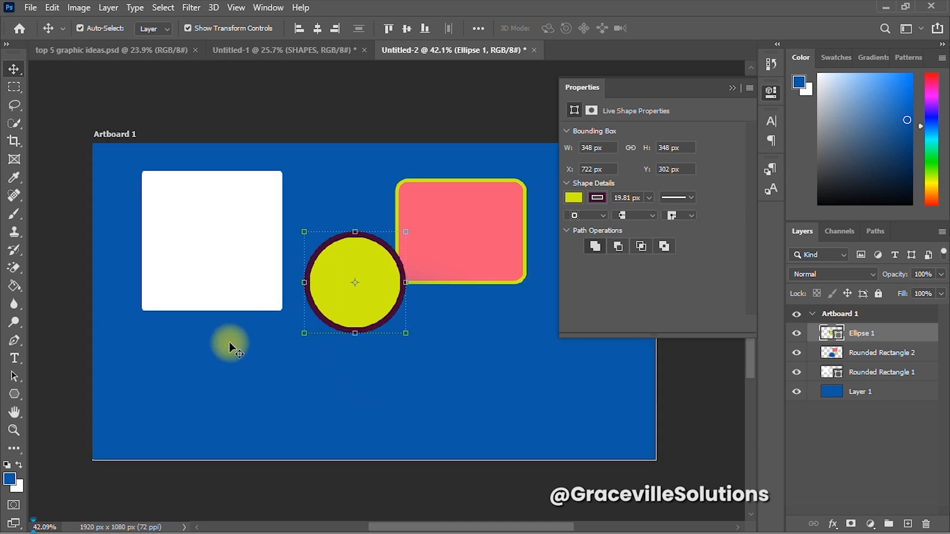
Draw an eight-sided polygon about 265 px wide with the Polygon Tool below the white rectangle.
left_click(15, 396)
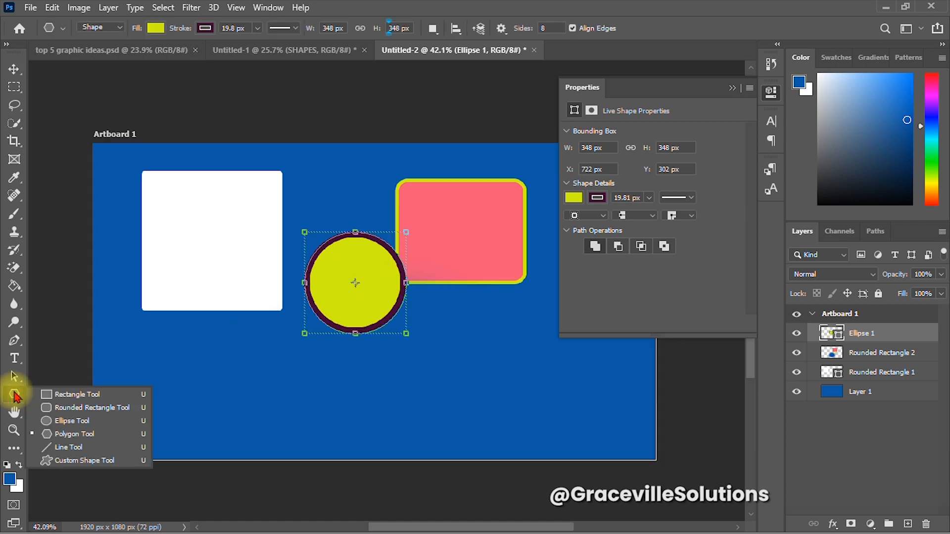
left_click(81, 434)
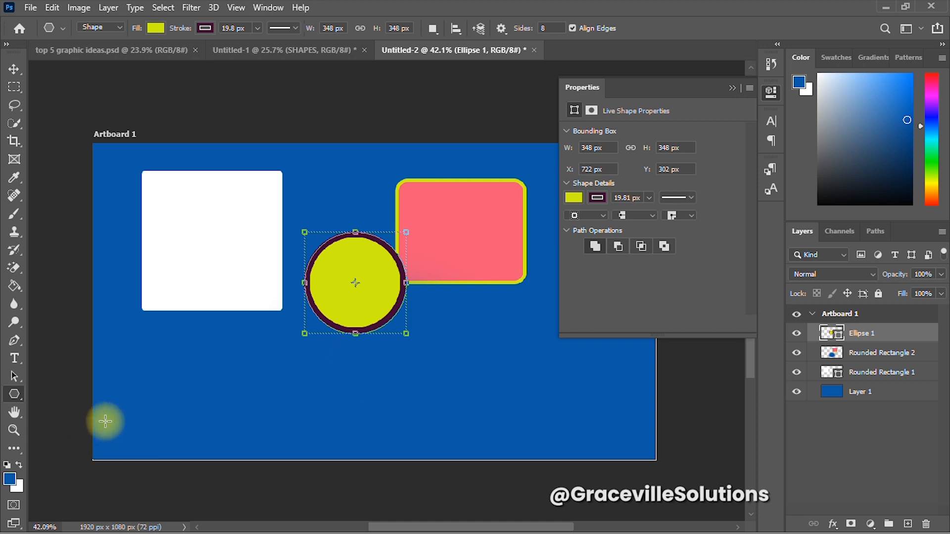
left_click(551, 28)
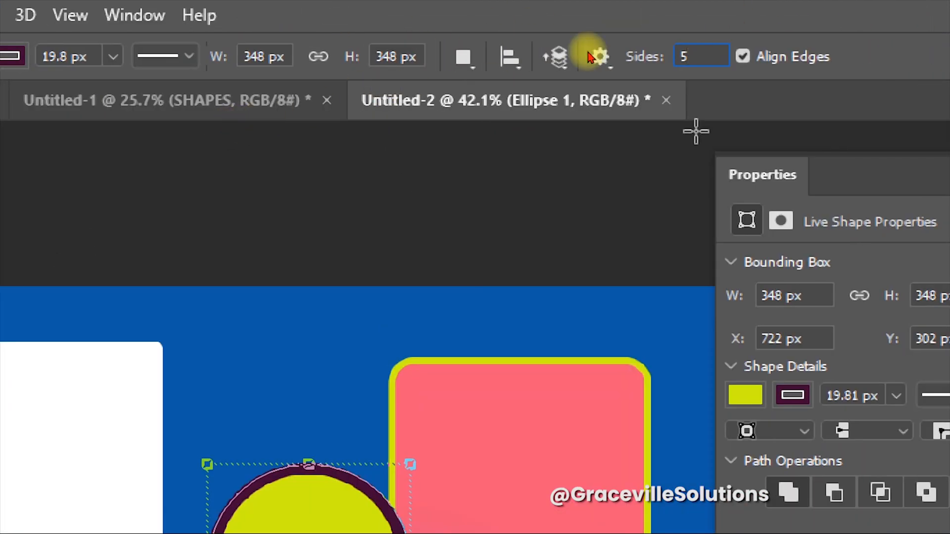
left_click_drag(461, 62, 439, 60)
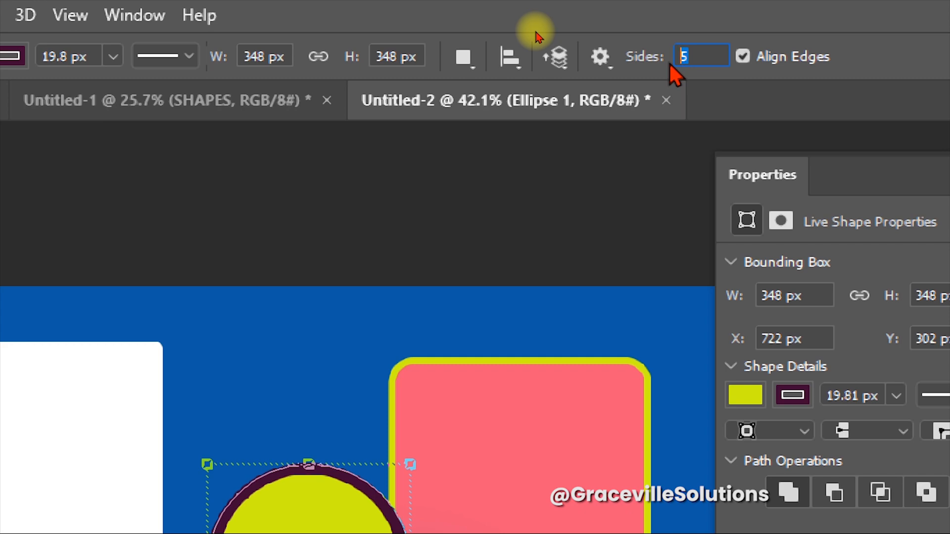
type("8")
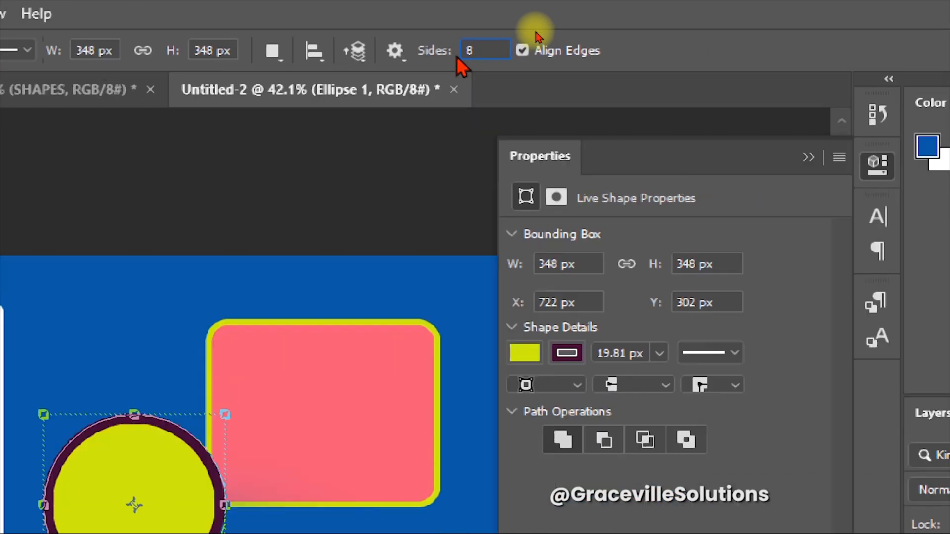
key("Escape")
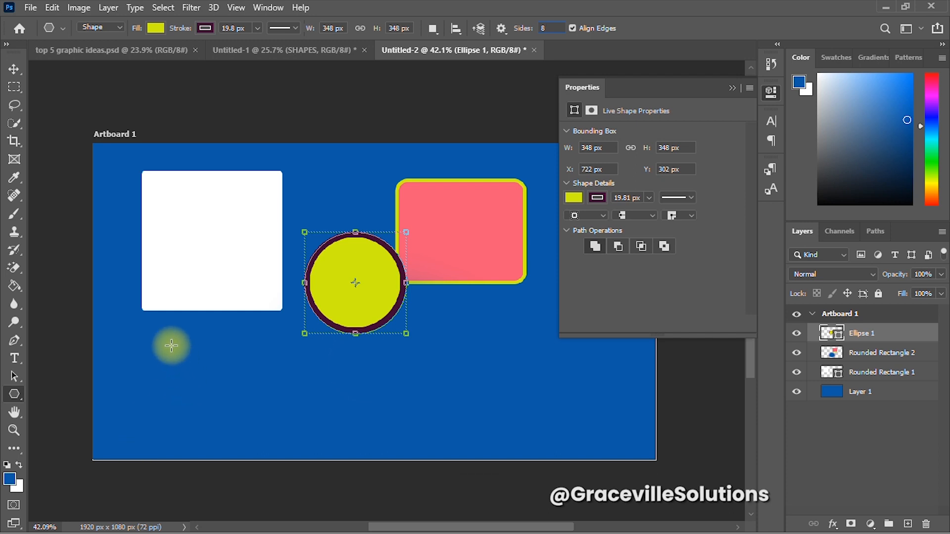
left_click_drag(170, 344, 197, 369)
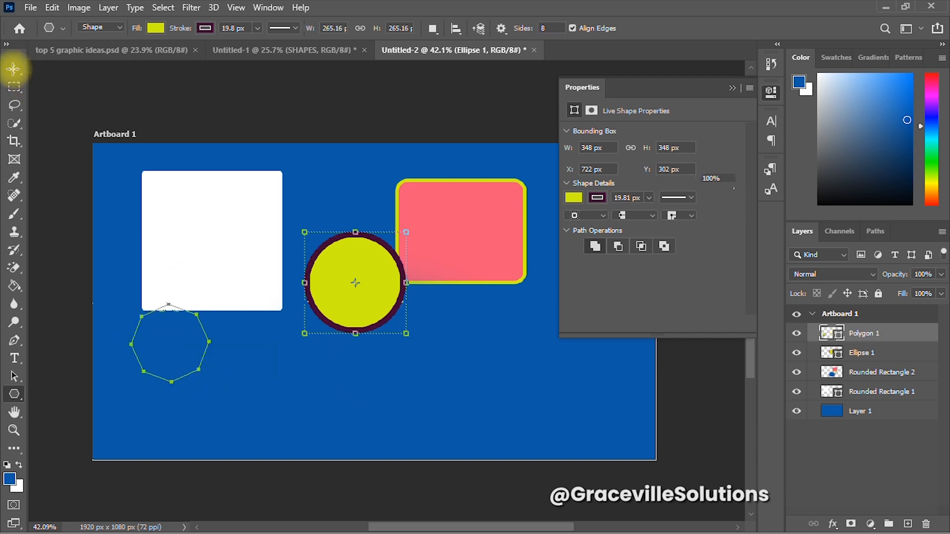
Enlarge the octagon to about 339 px wide and move it into the space just below the white rectangle.
left_click(12, 68)
left_click_drag(183, 352, 262, 431)
left_click(688, 30)
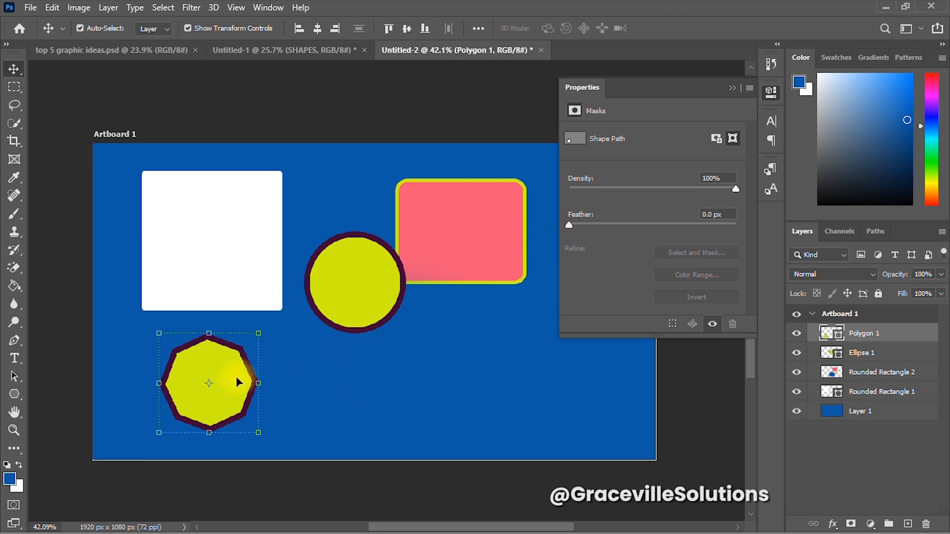
left_click_drag(236, 381, 222, 380)
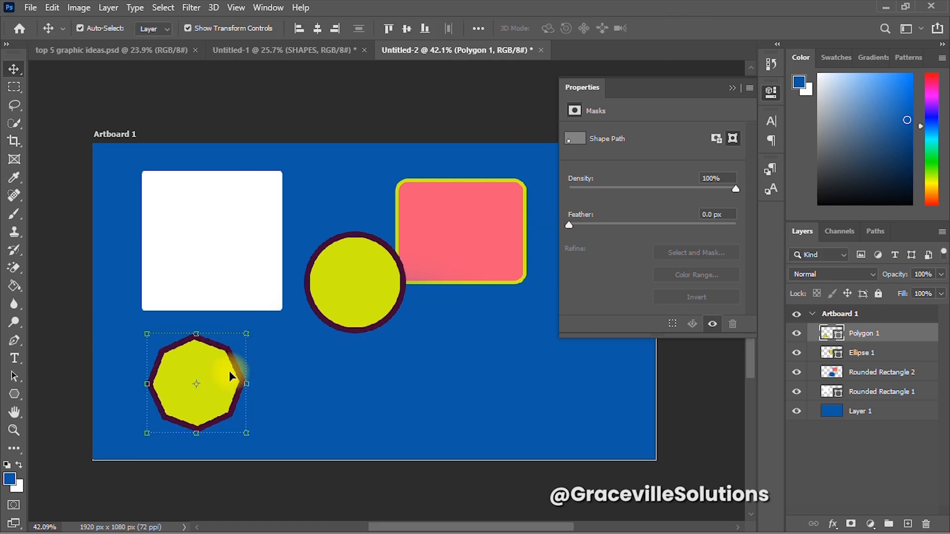
Draw a ten-sided polygon about 406 by 396 px and move it to just below the pink rectangle.
left_click(13, 395)
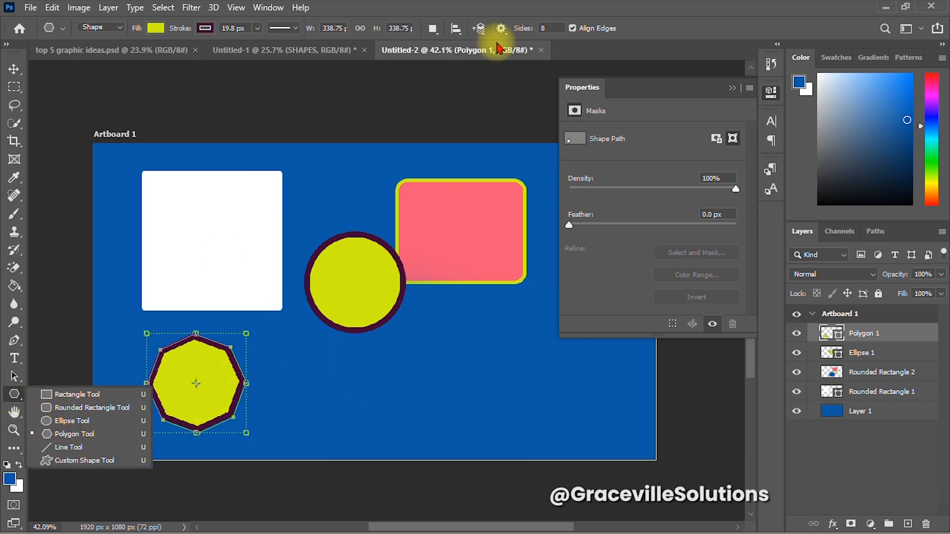
left_click(553, 26)
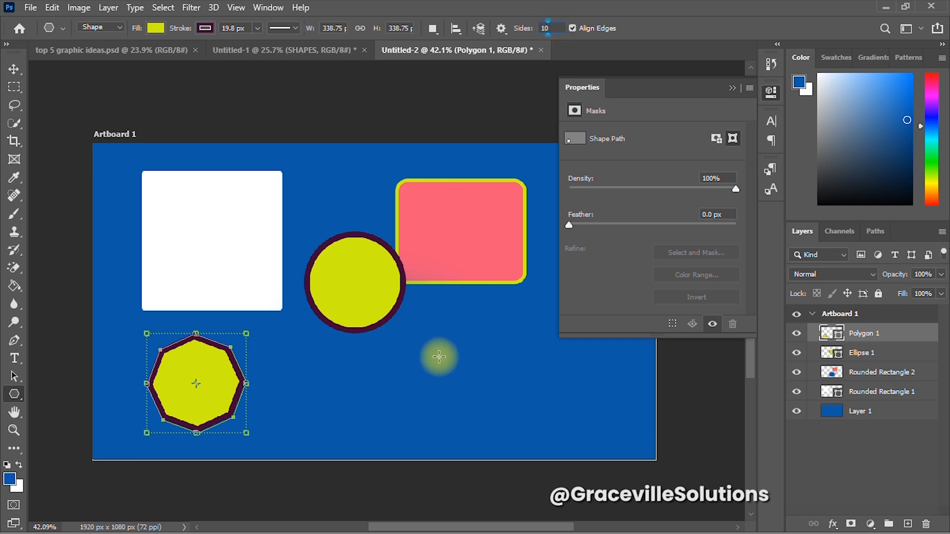
left_click_drag(414, 300, 482, 360)
left_click(14, 69)
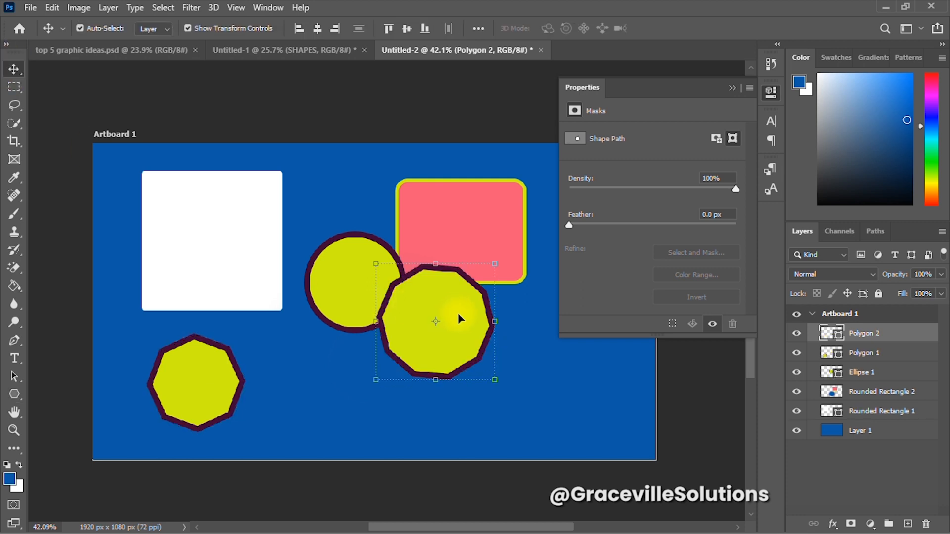
left_click_drag(460, 318, 509, 342)
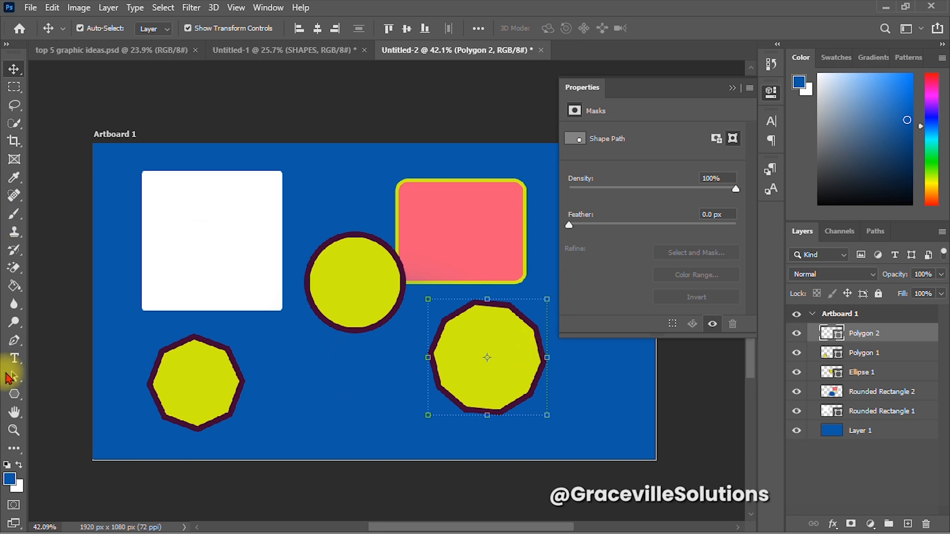
Fill the ten-sided polygon with orange and give it a light blue stroke, both from the recently used colors.
left_click(14, 394)
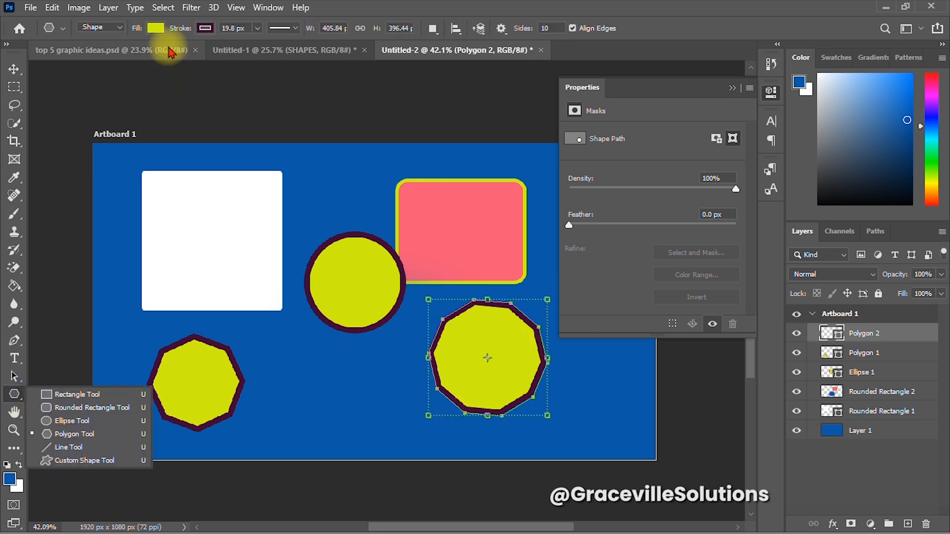
left_click(156, 28)
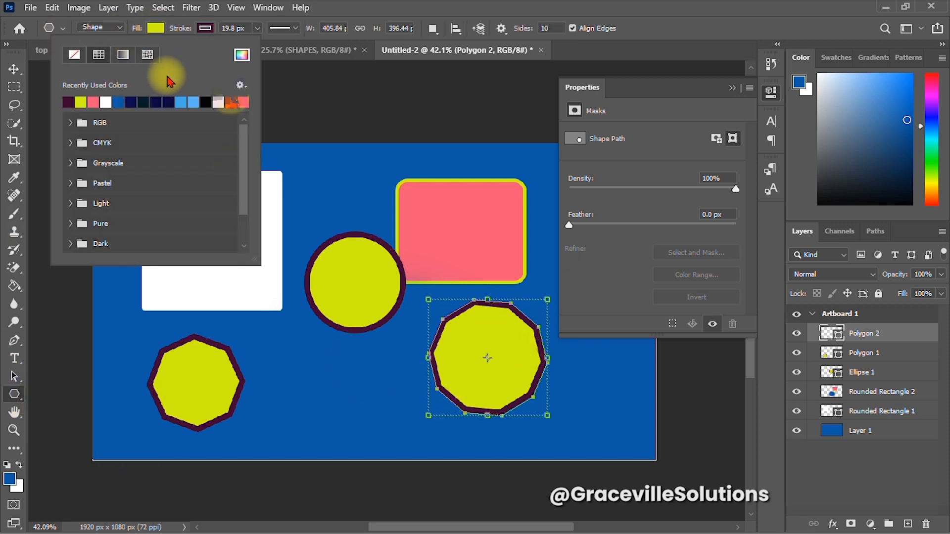
left_click(231, 101)
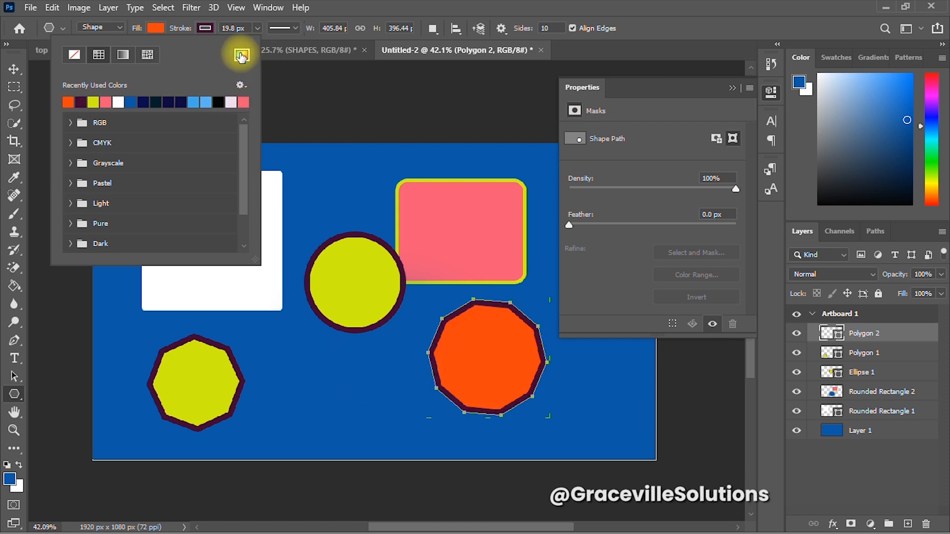
left_click(205, 27)
left_click(205, 27)
left_click(250, 99)
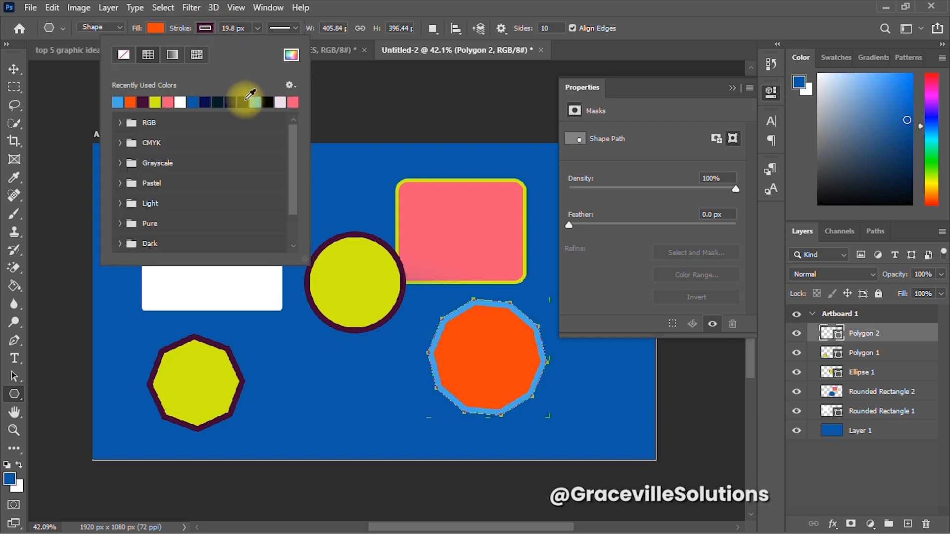
Scale the orange polygon to about 431 by 421 px and align it beneath the pink rectangle.
key("v")
left_click(451, 359)
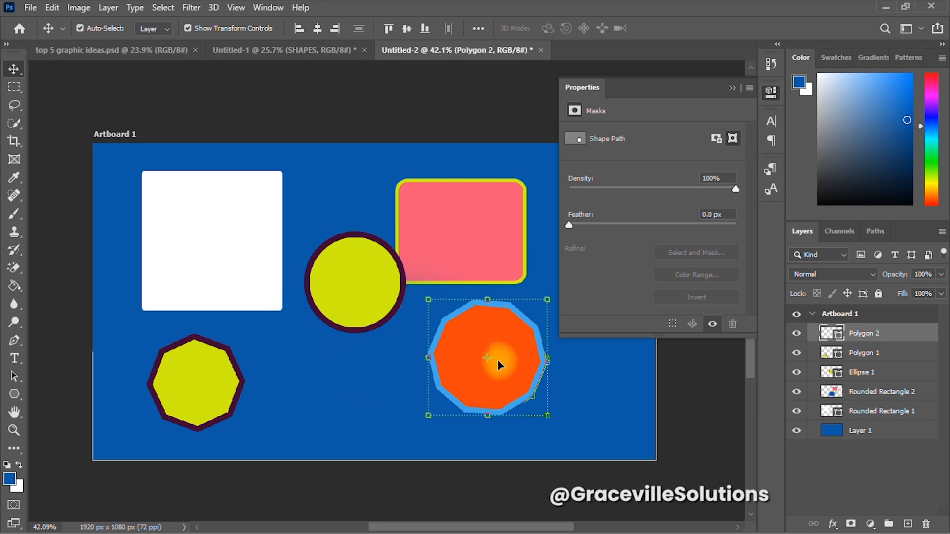
left_click_drag(499, 363, 441, 361)
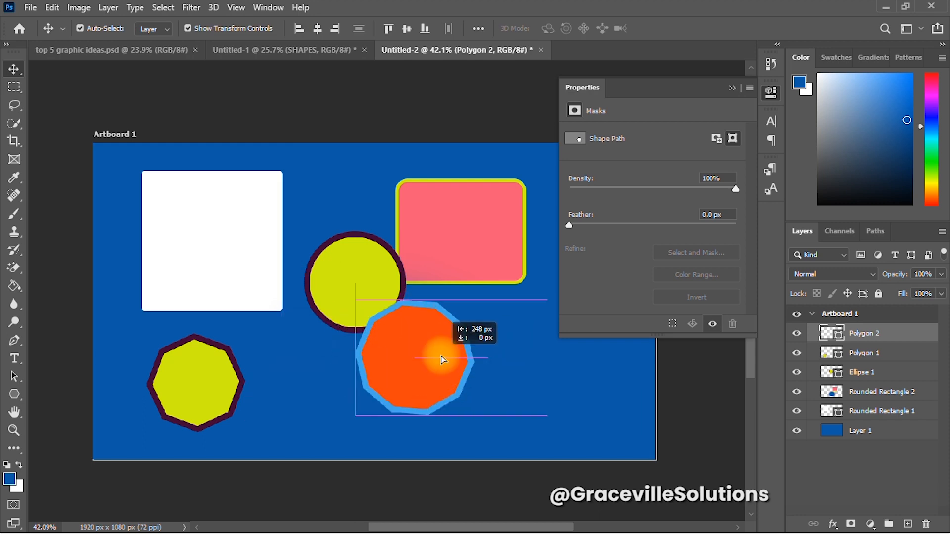
key("ctrl+t")
left_click_drag(474, 416, 482, 423)
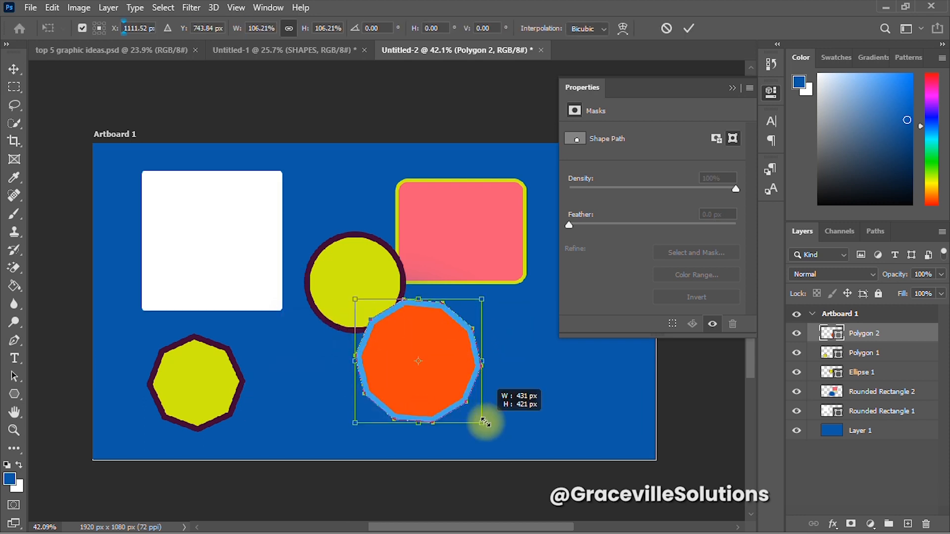
left_click_drag(450, 354, 496, 355)
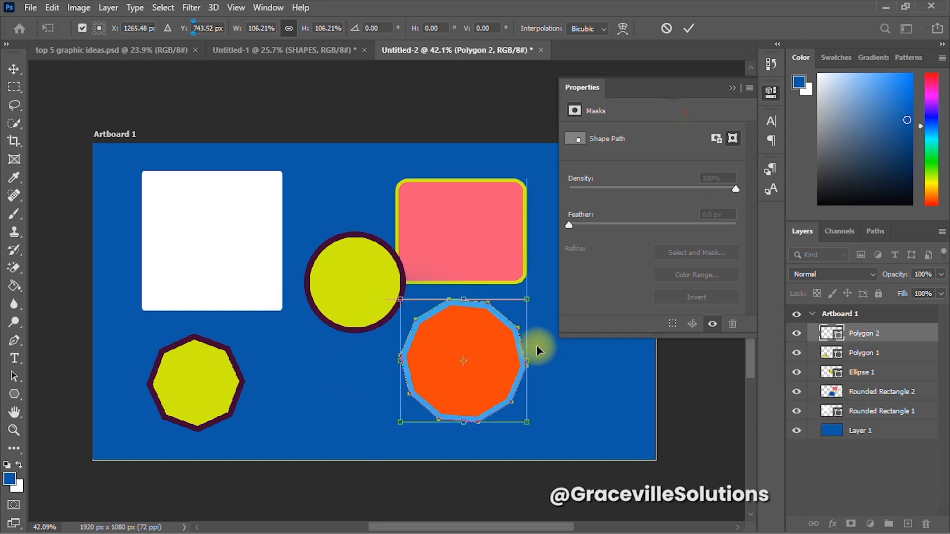
left_click(692, 28)
Create a five-sided star with the Polygon Tool, 431.06 px wide and 421.03 px high, with sides indented by 53%.
scroll(430, 223, "up", 1)
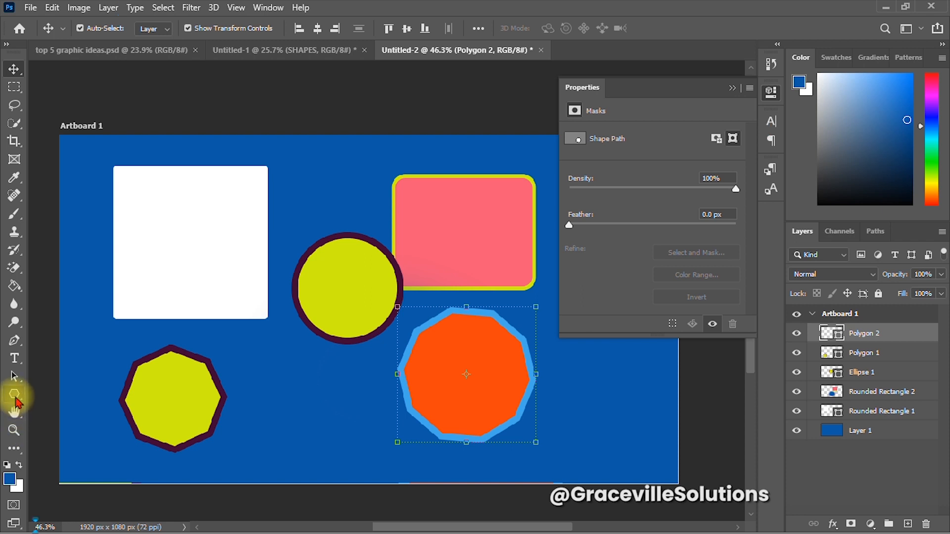
left_click(16, 399)
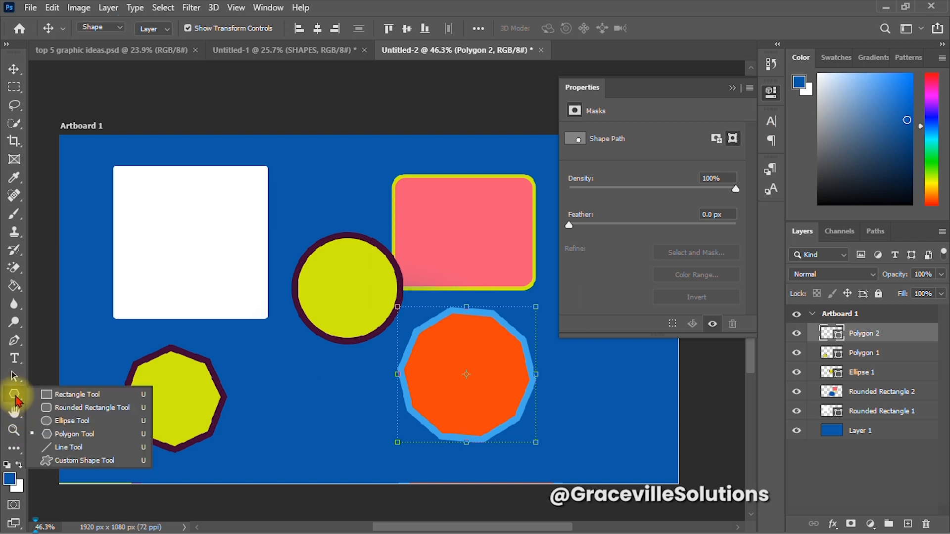
left_click(74, 434)
scroll(331, 191, "up", 3)
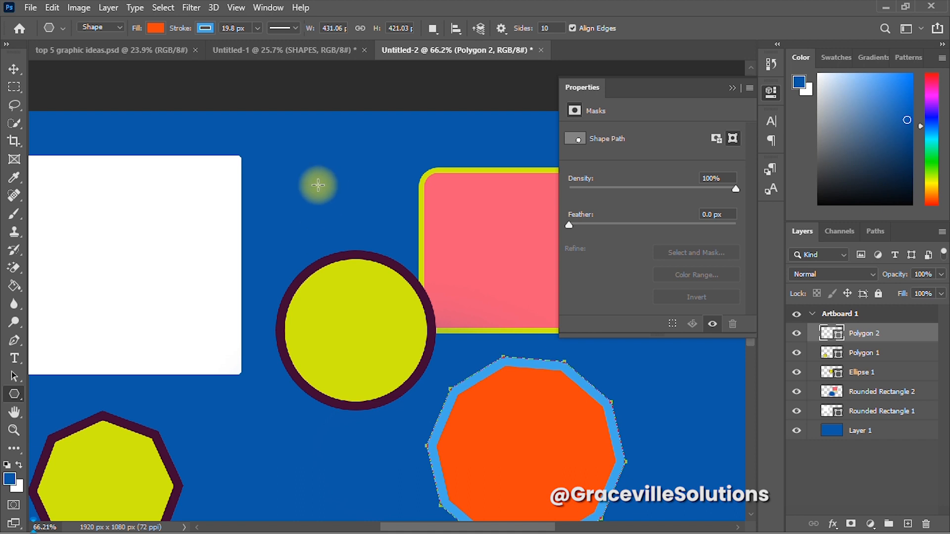
left_click(318, 185)
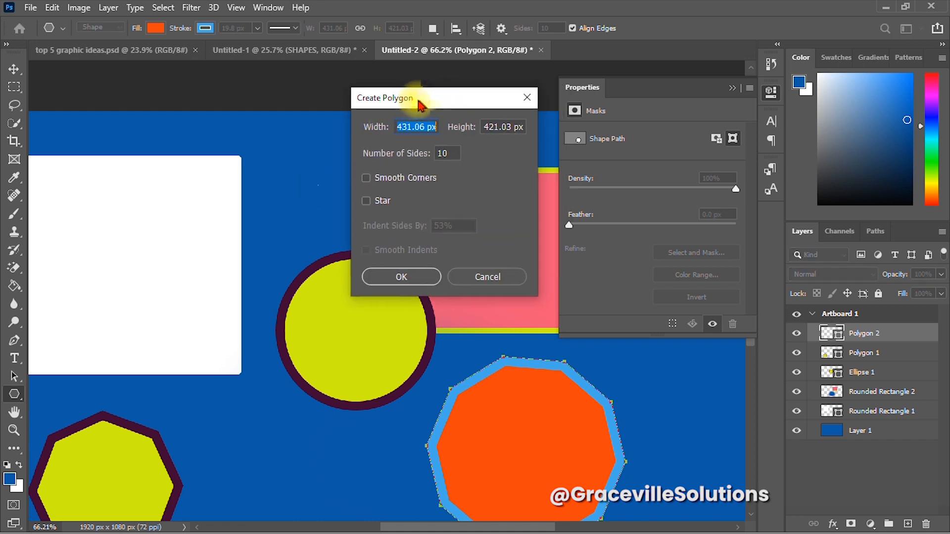
left_click_drag(413, 104, 413, 90)
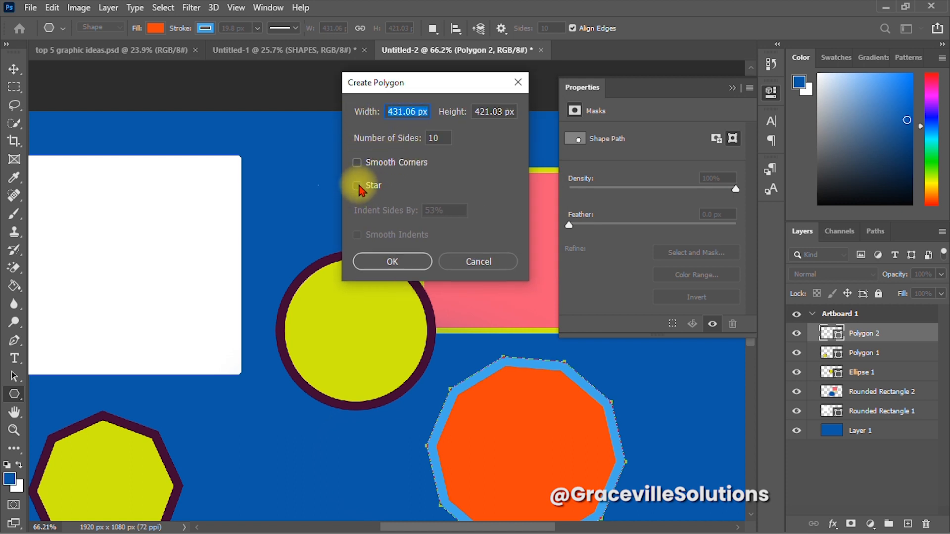
double_click(430, 138)
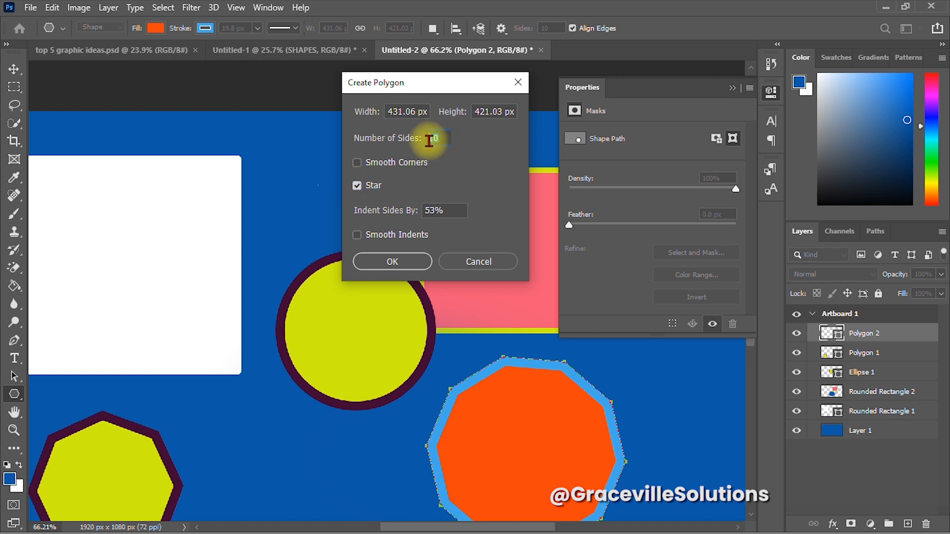
type("5")
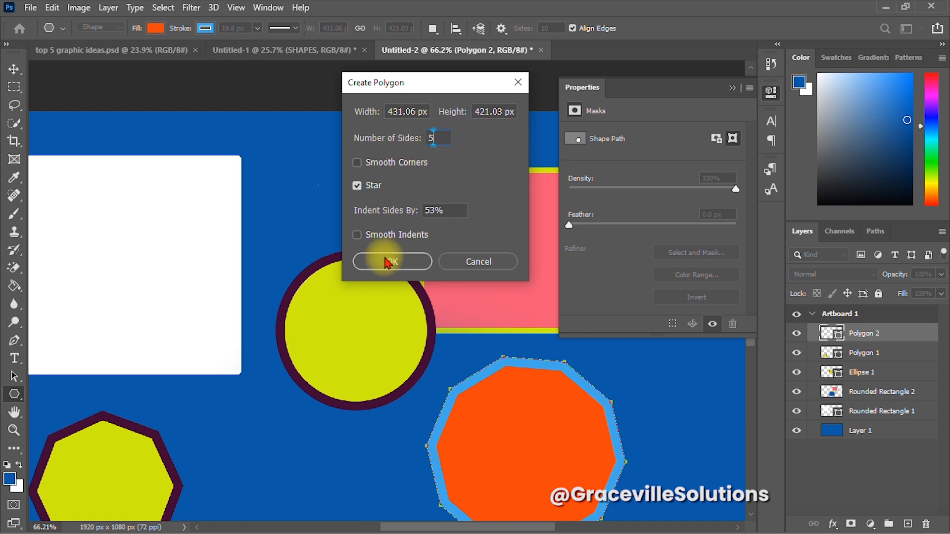
left_click(399, 263)
Move the star into the open space between the yellow-green octagon and the orange polygon.
scroll(372, 290, "down", 2)
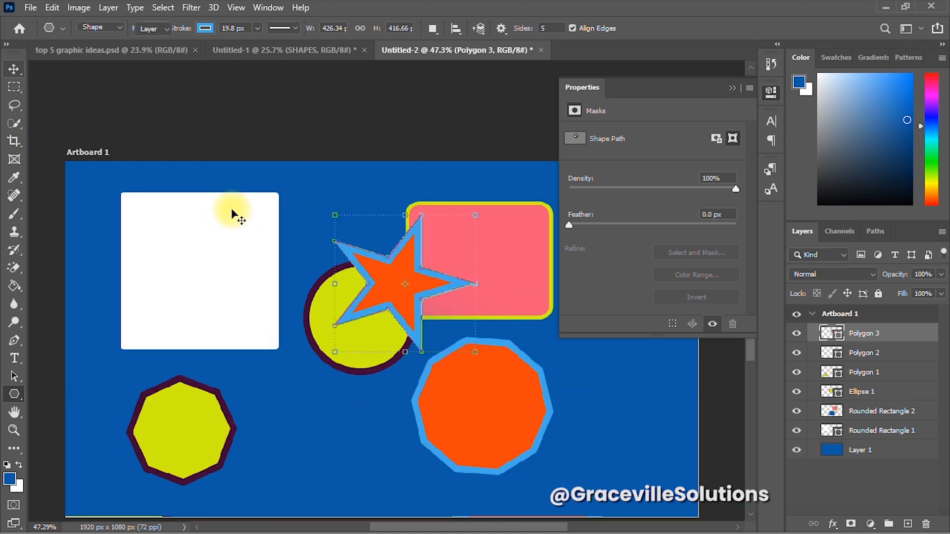
key("v")
left_click_drag(399, 255, 334, 416)
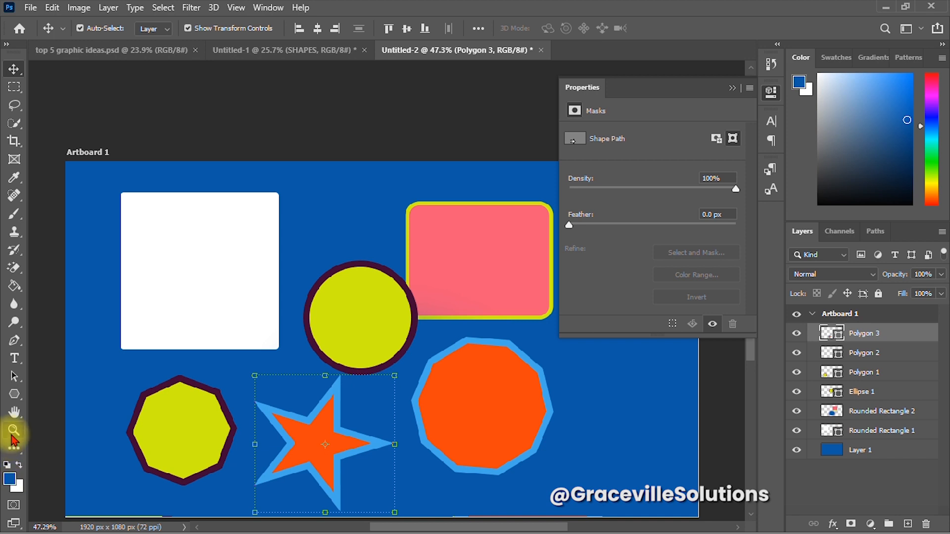
Fill the five-pointed star with pale pink and give it a pink stroke.
left_click(14, 394)
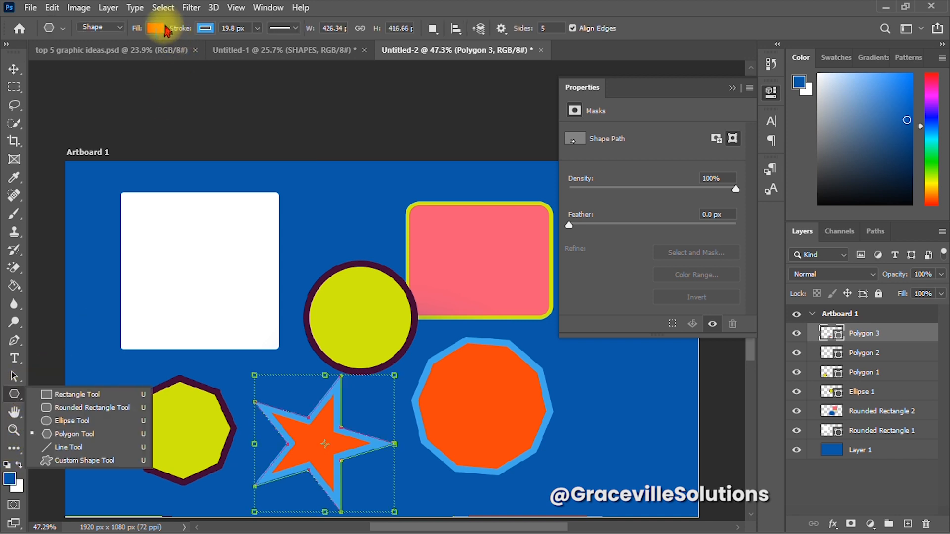
left_click(156, 28)
left_click(227, 101)
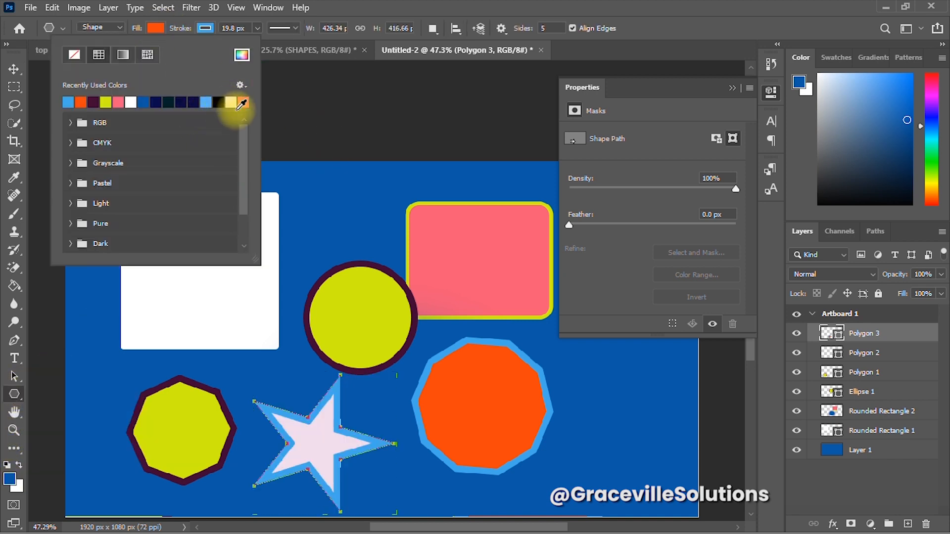
left_click(213, 28)
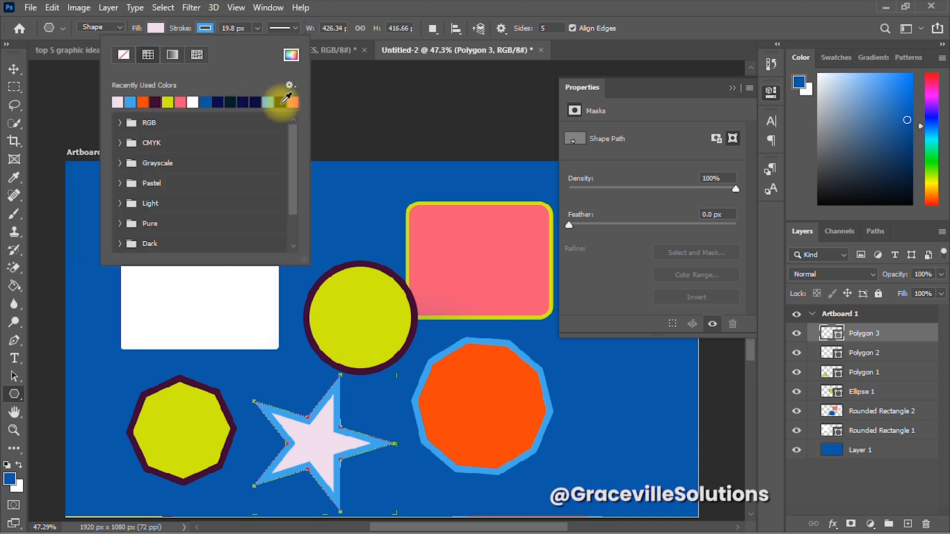
left_click(292, 101)
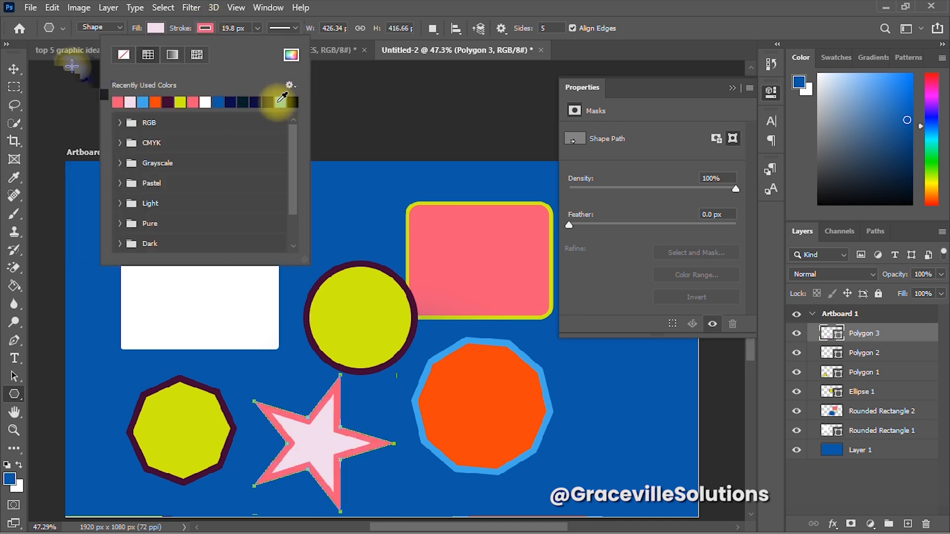
Collapse the Properties panel and move the five-pointed star higher, overlapping the circle's lower edge between the octagon and the orange polygon.
left_click(13, 75)
left_click_drag(314, 429, 360, 335)
key("space")
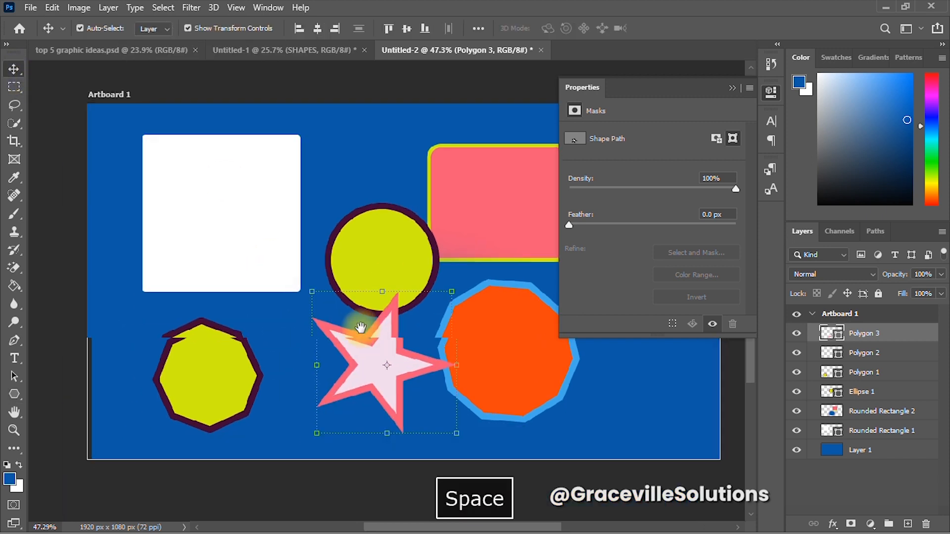
left_click(742, 92)
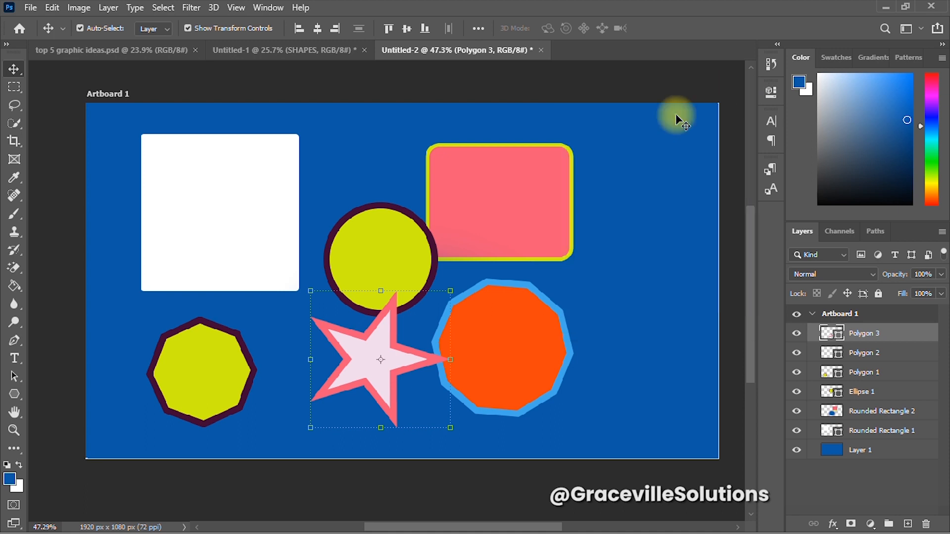
left_click_drag(362, 359, 314, 352)
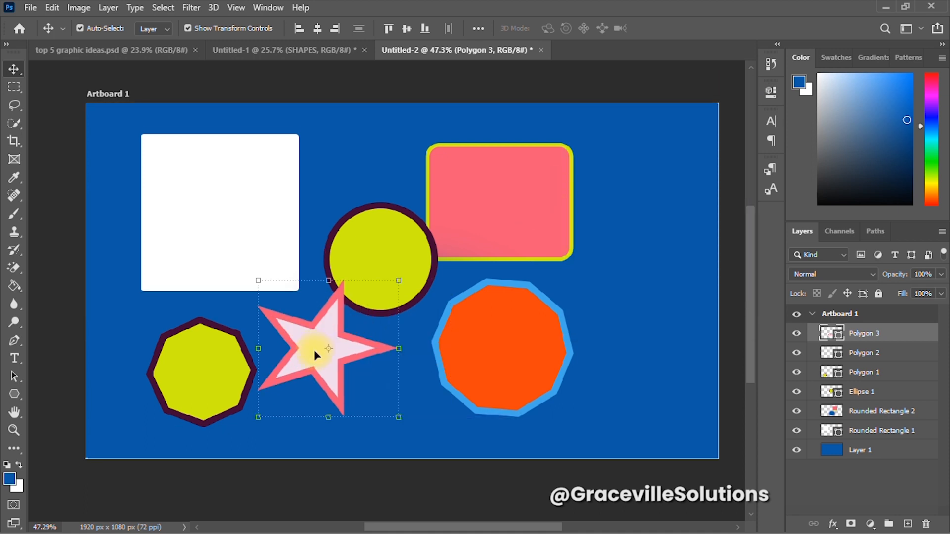
Create a 15-pointed star with the Polygon Tool, 426.34 px wide and 416.66 px high, with sides indented by 53%.
left_click(14, 395)
left_click(82, 434)
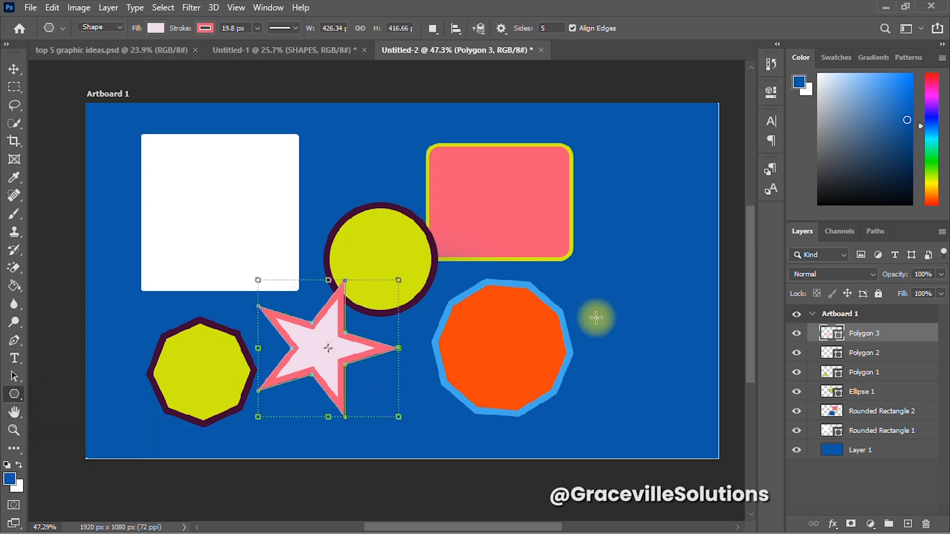
left_click(625, 186)
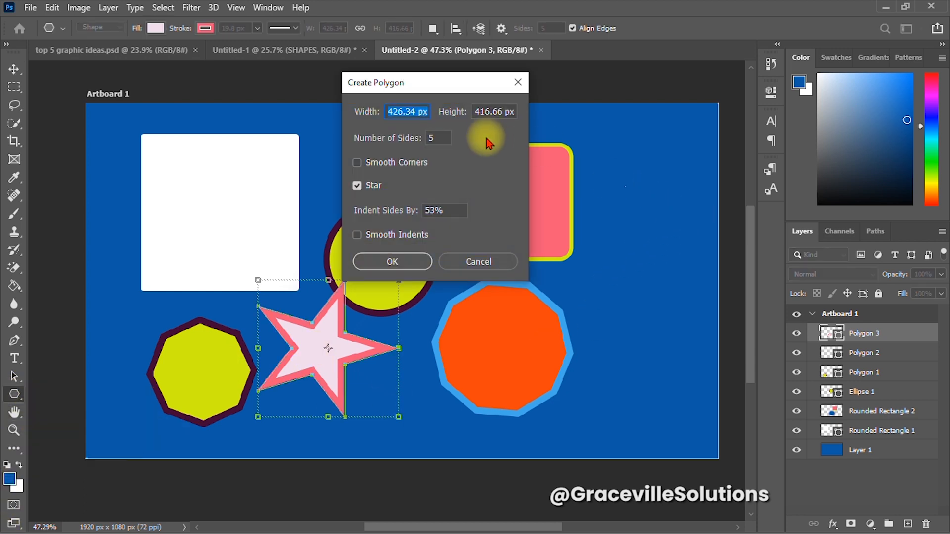
left_click(426, 135)
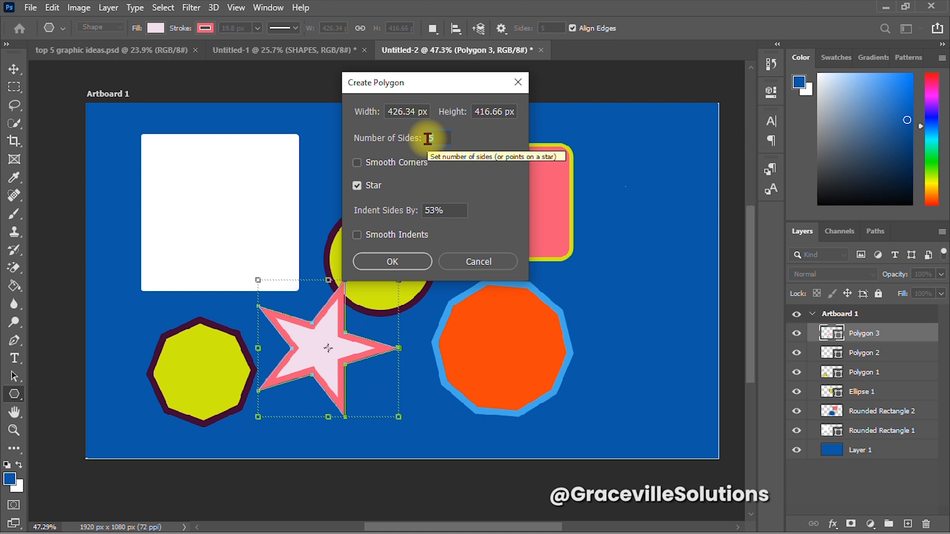
type("15")
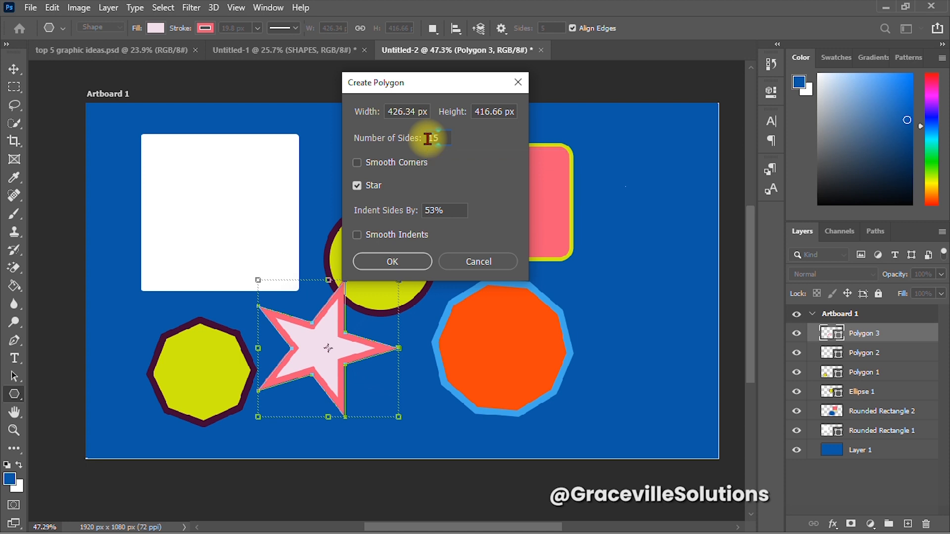
left_click(392, 262)
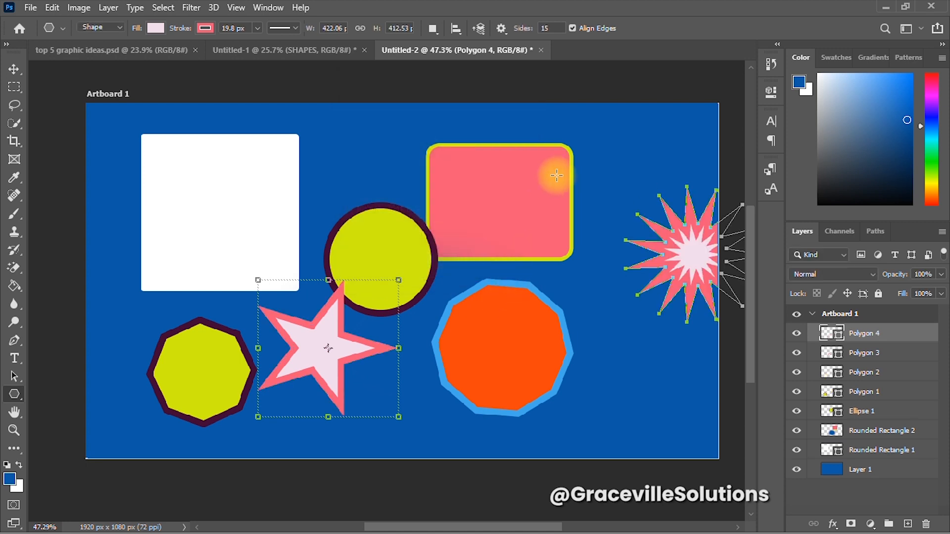
Move the 15-pointed star fully inside the artboard beside the pink rectangle and set its stroke width to 6.99 px.
left_click(14, 69)
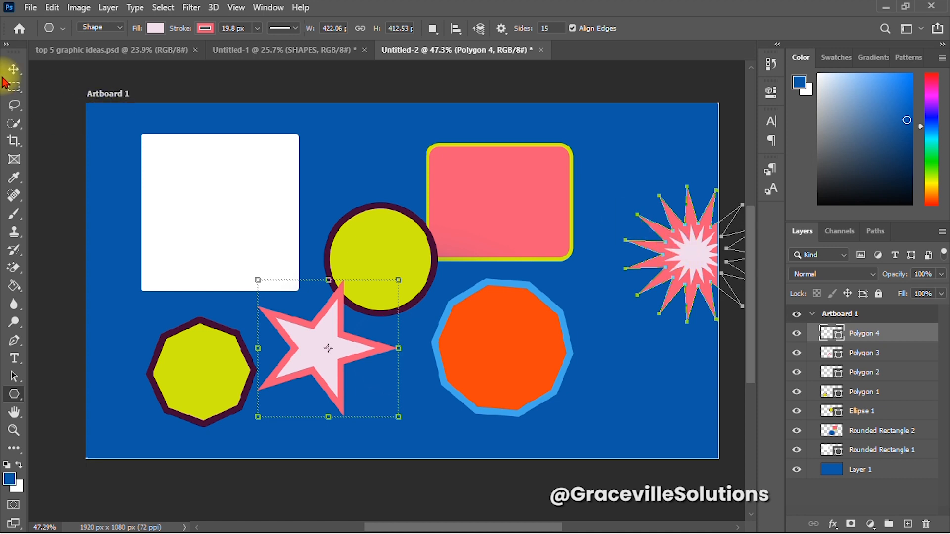
left_click_drag(717, 269, 671, 275)
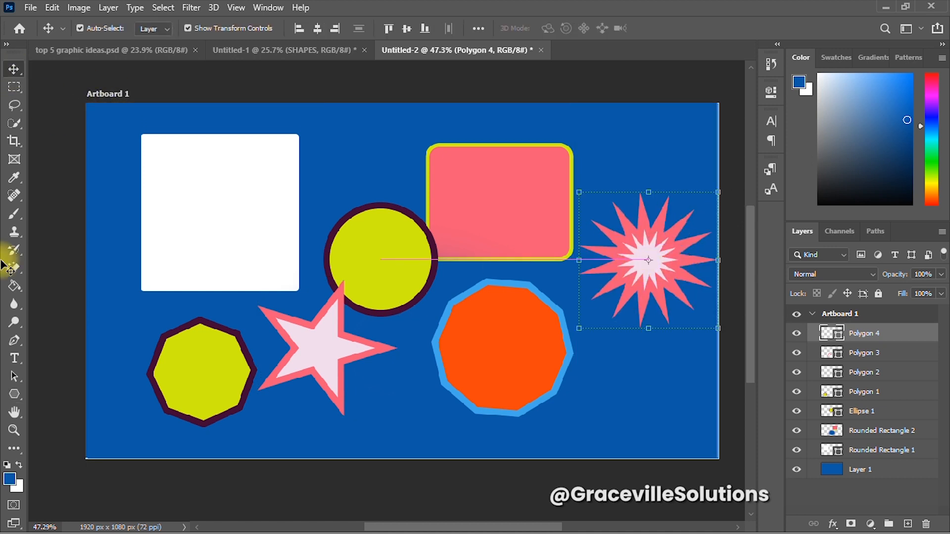
left_click(11, 396)
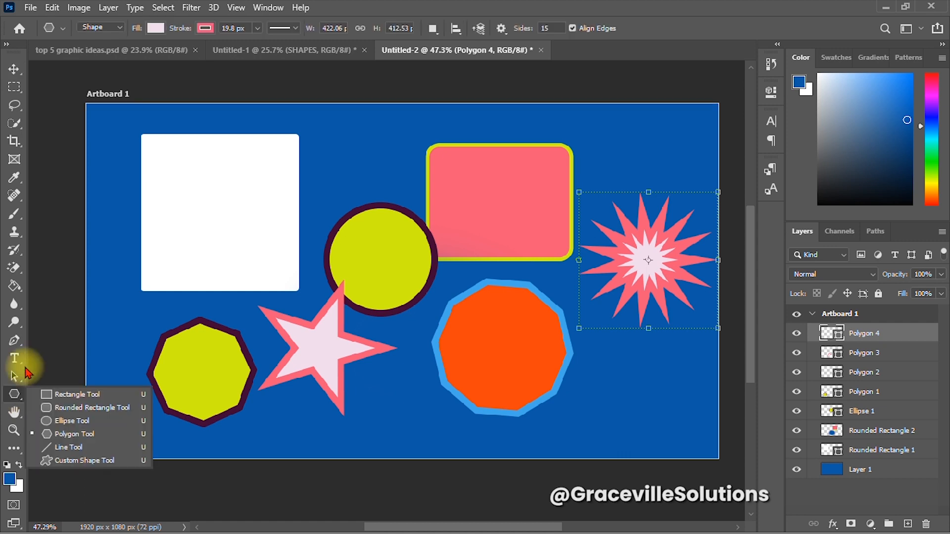
left_click(257, 29)
left_click_drag(272, 47, 243, 46)
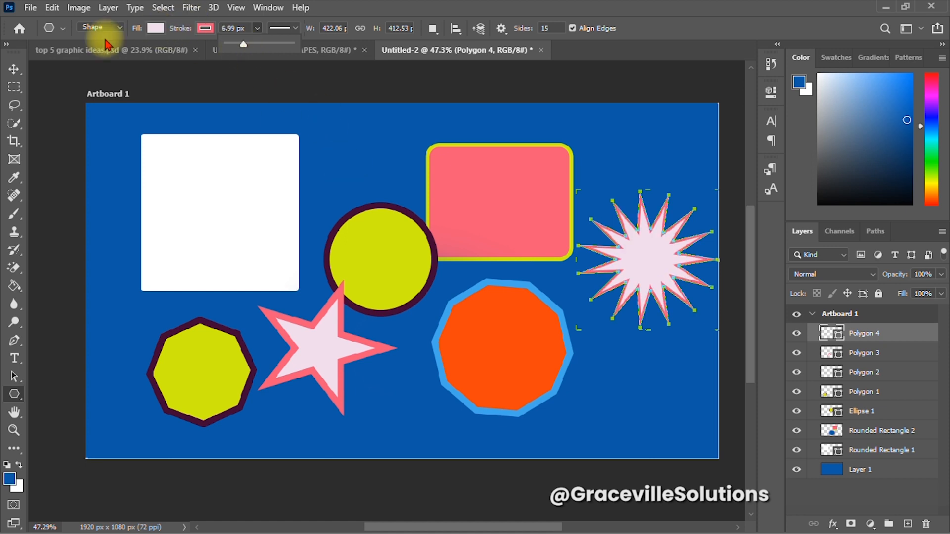
Scale the 15-pointed star to about 369 by 360 px and move it slightly down toward the orange polygon.
left_click(14, 69)
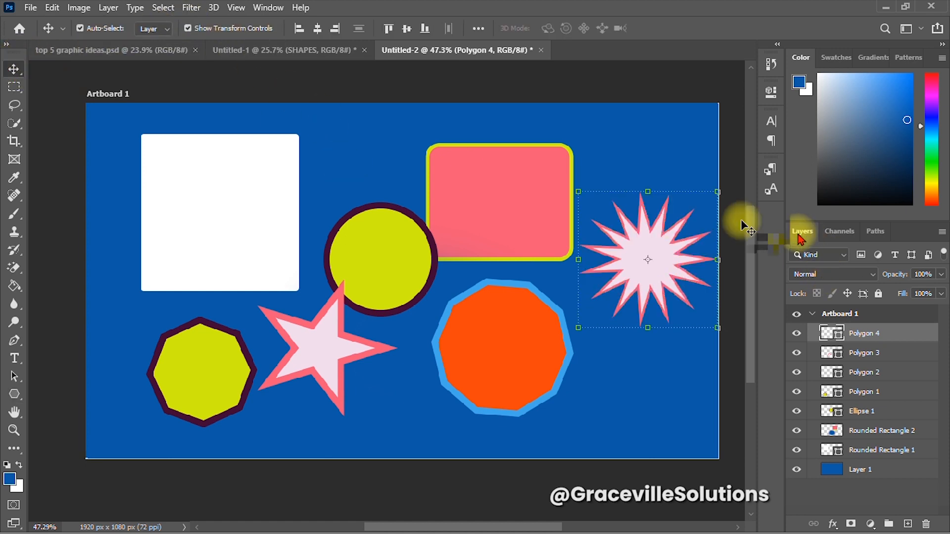
left_click_drag(718, 191, 704, 210)
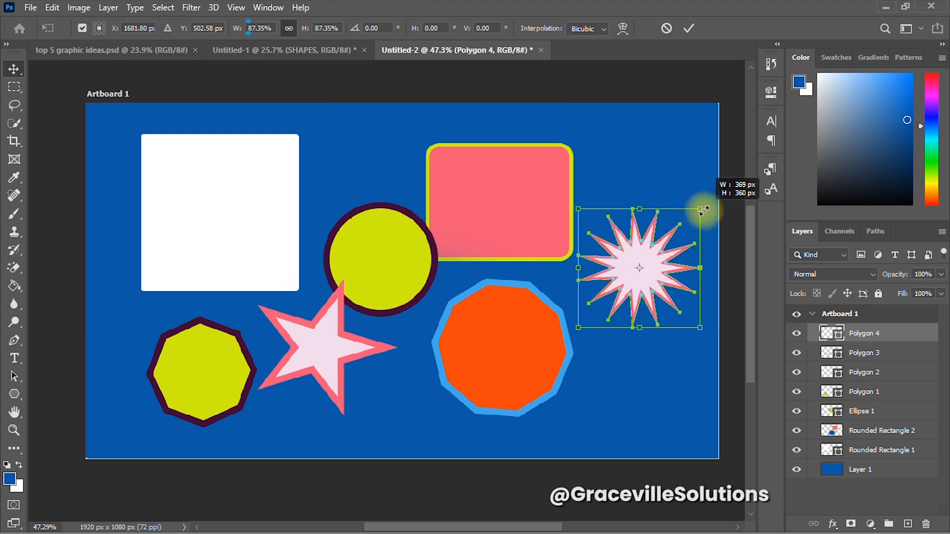
left_click_drag(657, 288, 652, 307)
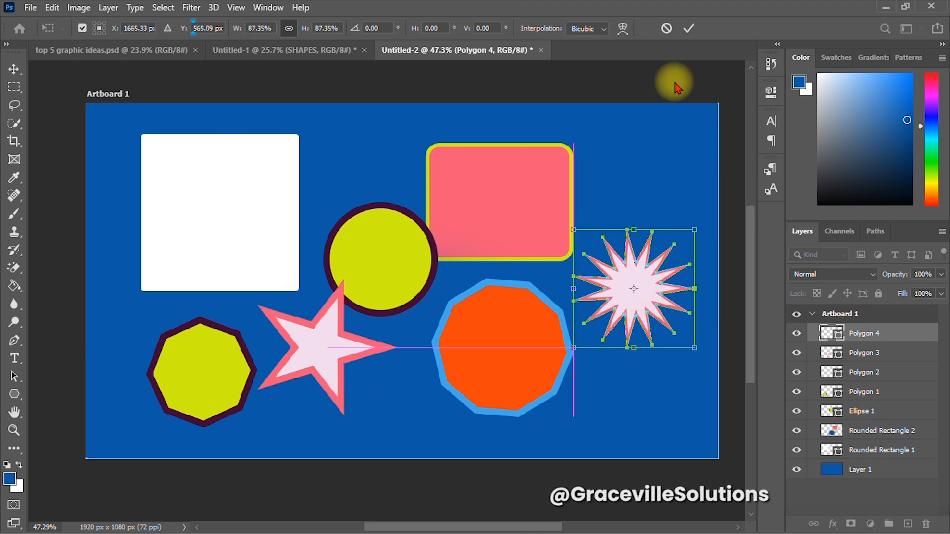
left_click(688, 28)
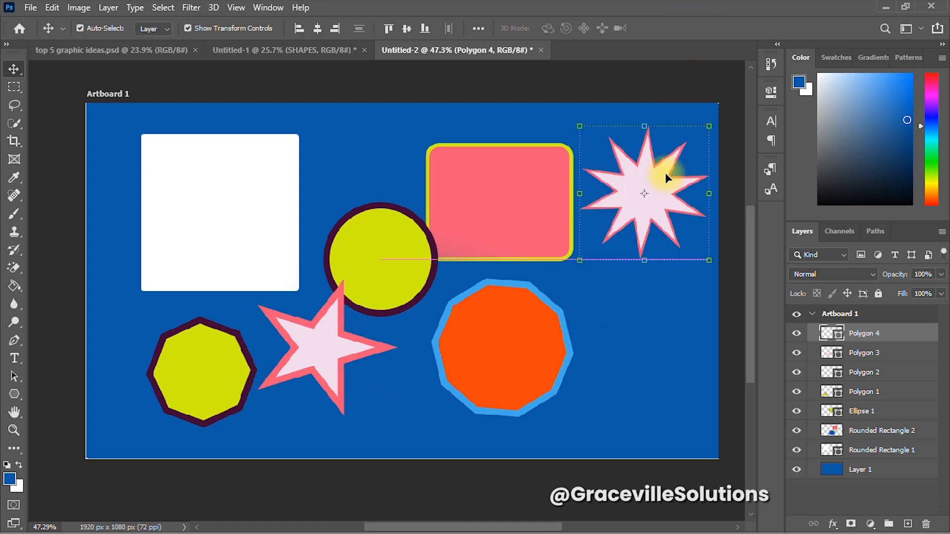
Shift the ten-pointed star slightly down beside the pink rectangle and enlarge it to about 425 by 438 px.
left_click_drag(665, 173, 660, 212)
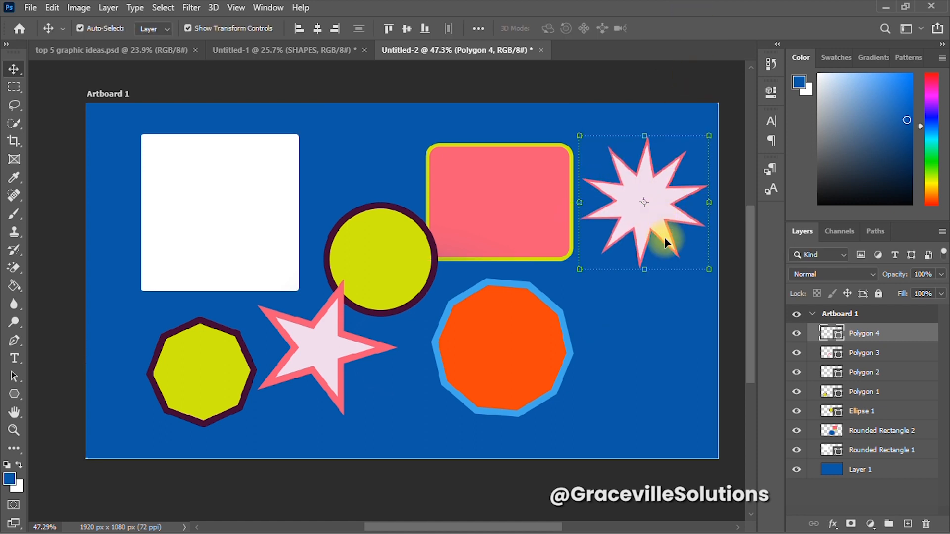
left_click_drag(644, 269, 642, 278)
left_click(696, 33)
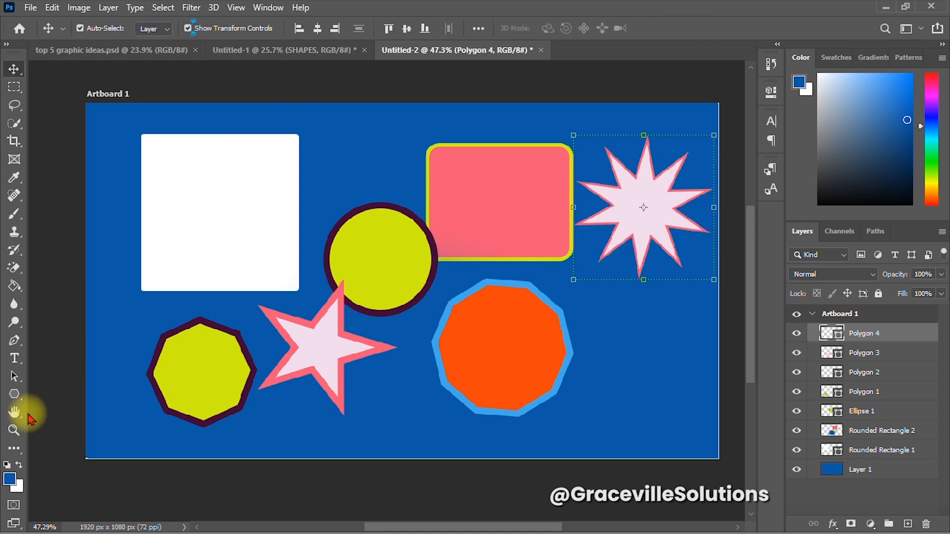
Switch from the Polygon Tool to the Custom Shape Tool.
left_click(20, 398)
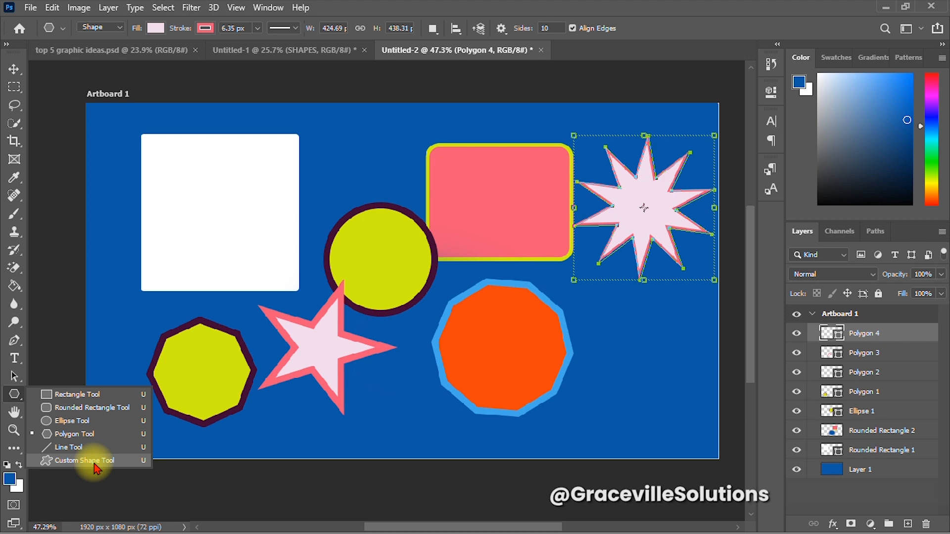
left_click(93, 463)
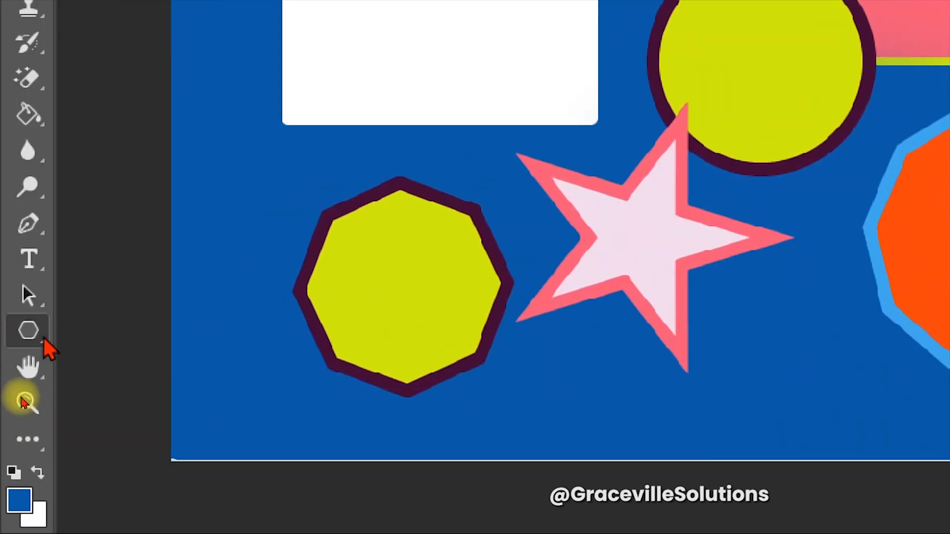
left_click(35, 337)
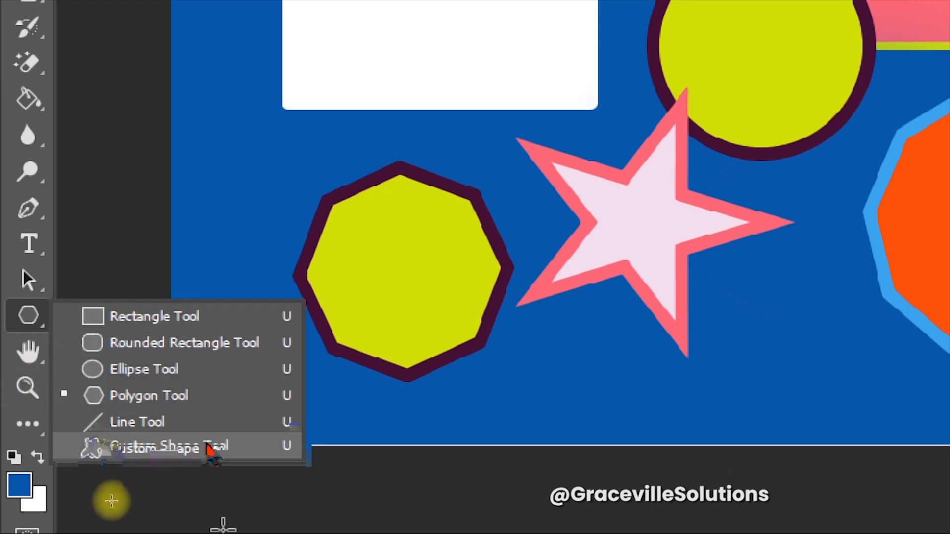
left_click(103, 459)
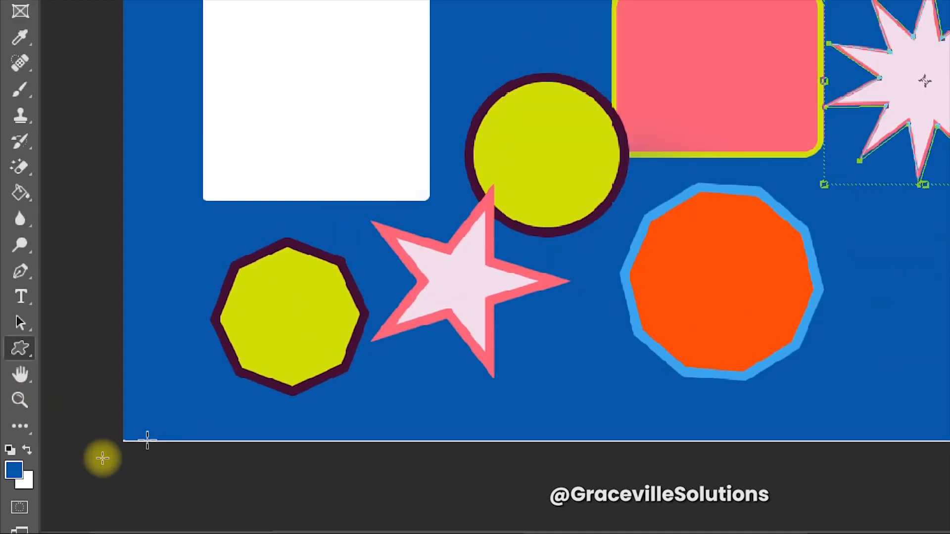
key("Escape")
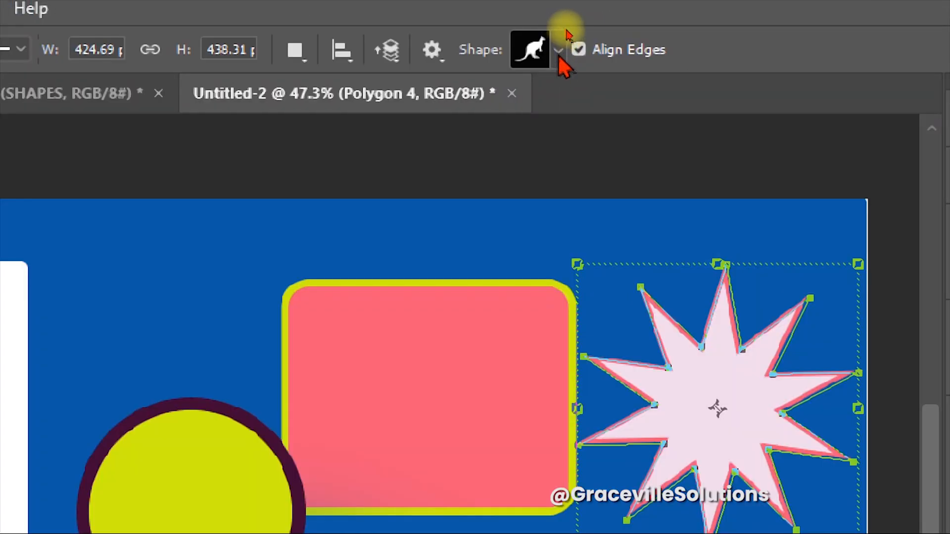
Examine the Wild Animals, Boats and Leaf Trees groups in the custom shape library.
left_click(558, 51)
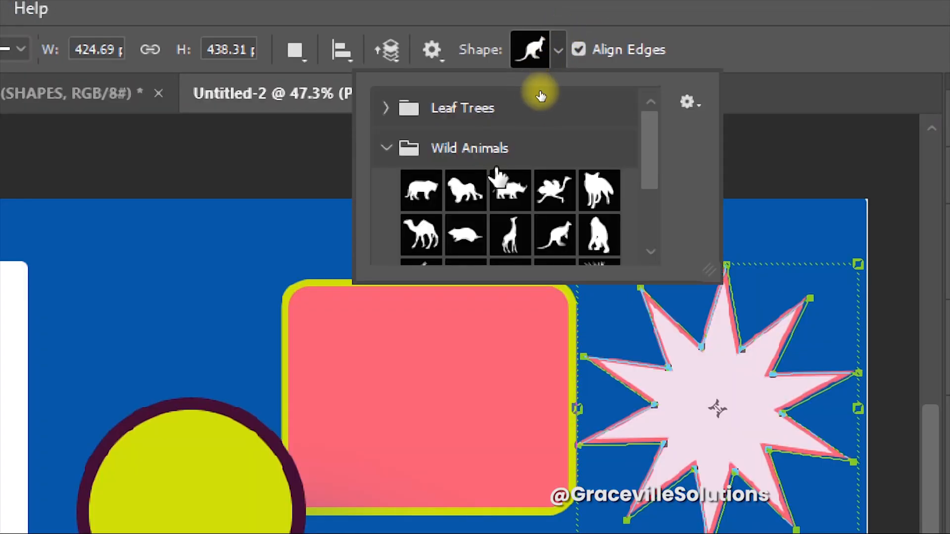
scroll(609, 109, "down", 3)
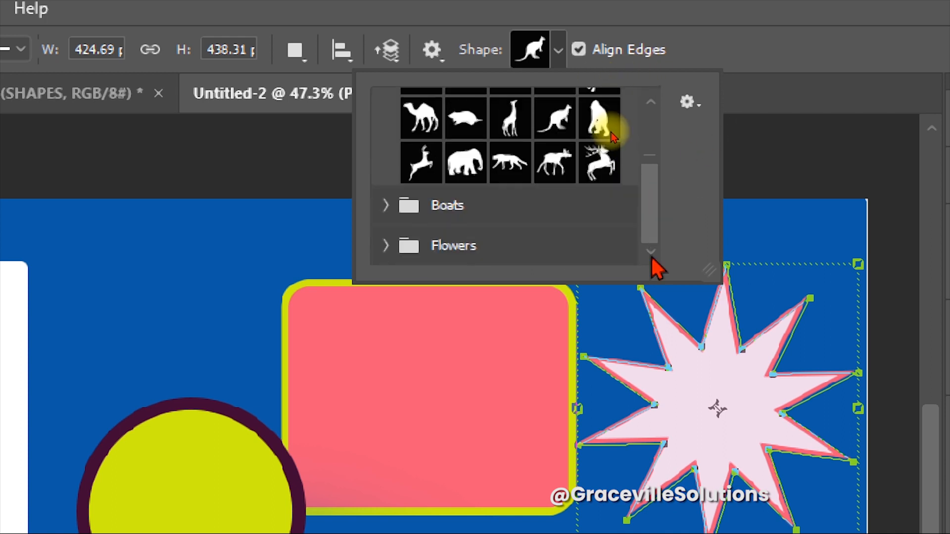
left_click(385, 206)
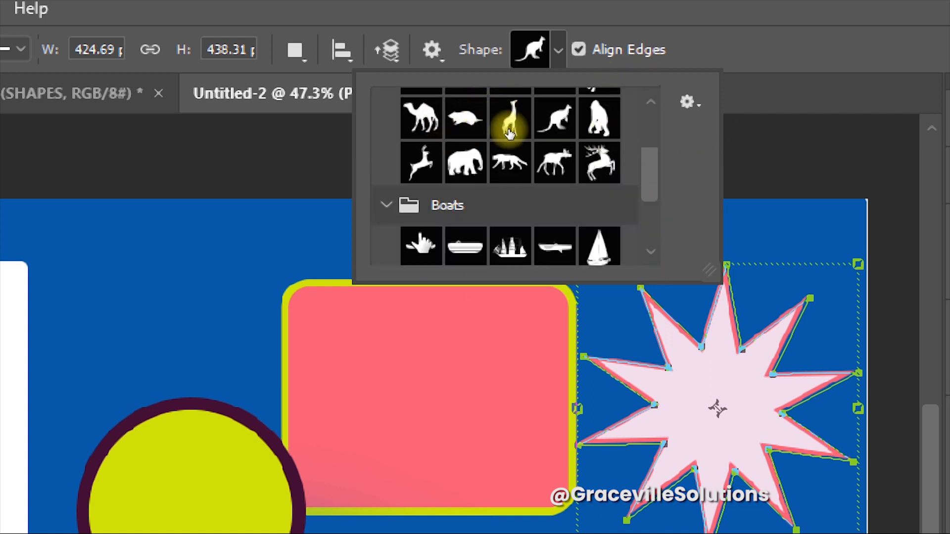
left_click_drag(644, 175, 654, 118)
left_click(387, 202)
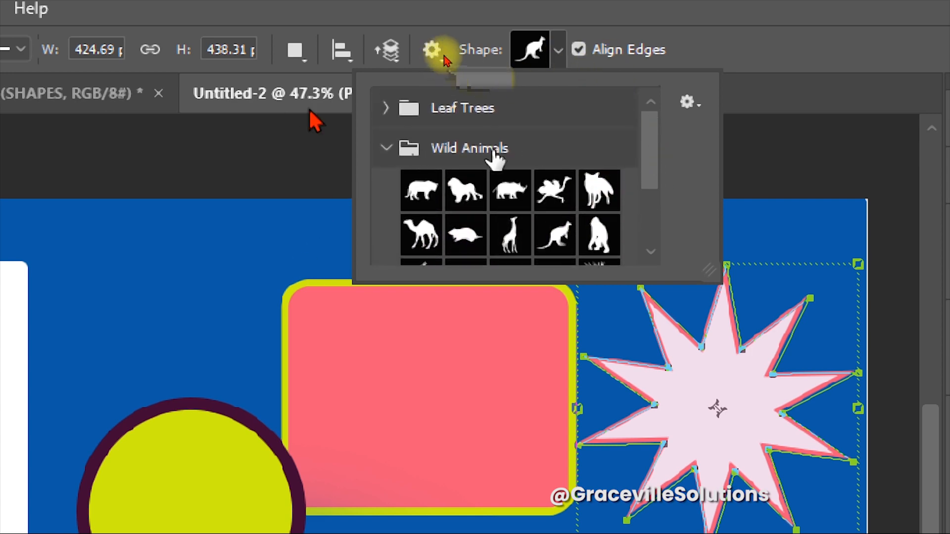
left_click(386, 108)
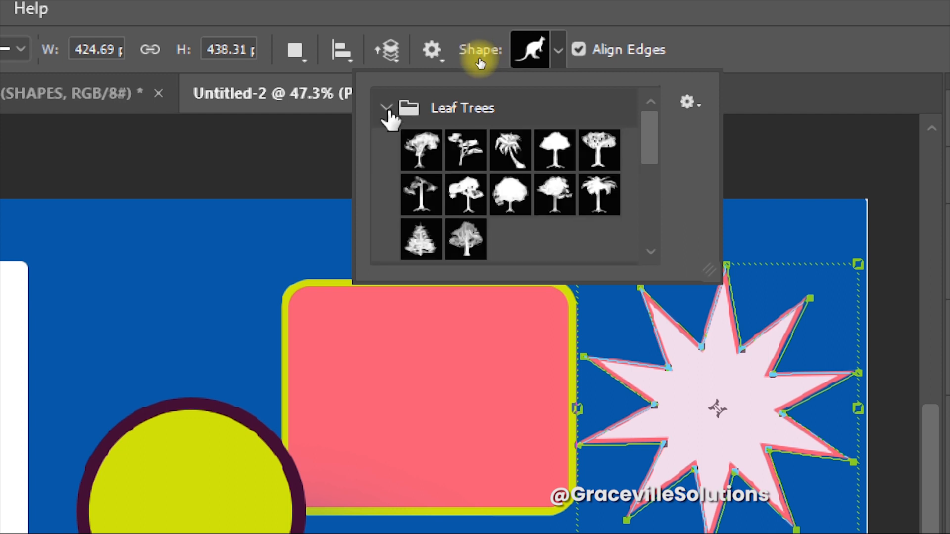
left_click(387, 107)
Draw the kangaroo custom shape from the Wild Animals group, about 373 by 386 px, over the white rounded rectangle.
left_click_drag(646, 139, 661, 186)
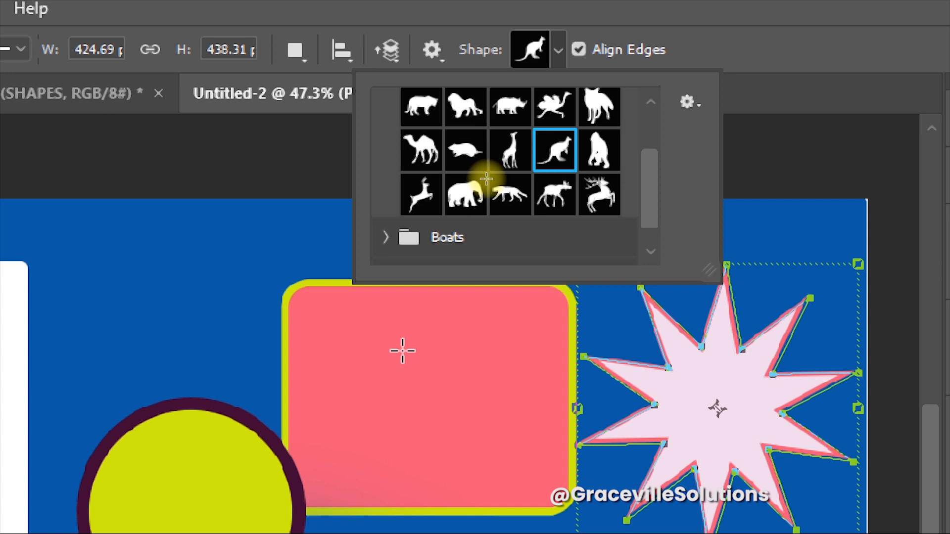
key("Escape")
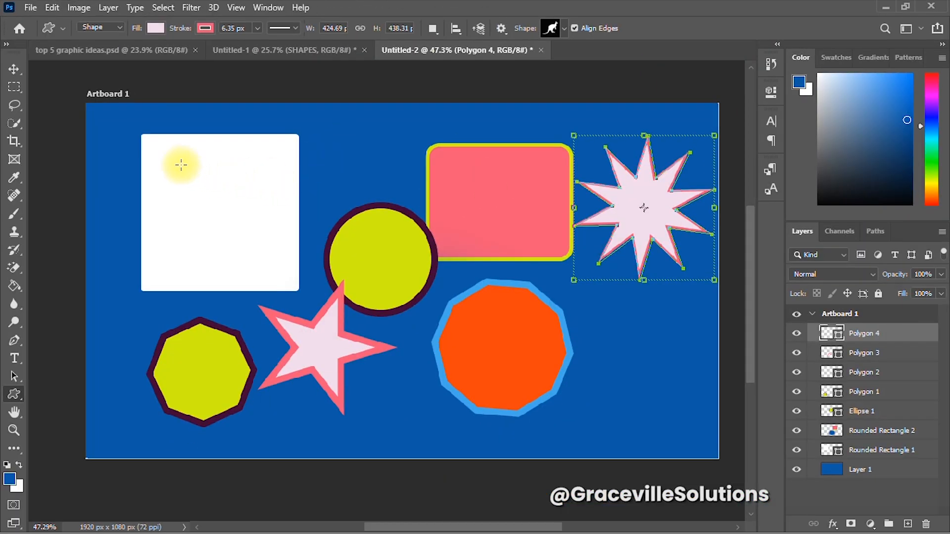
left_click_drag(182, 166, 301, 290)
left_click(14, 69)
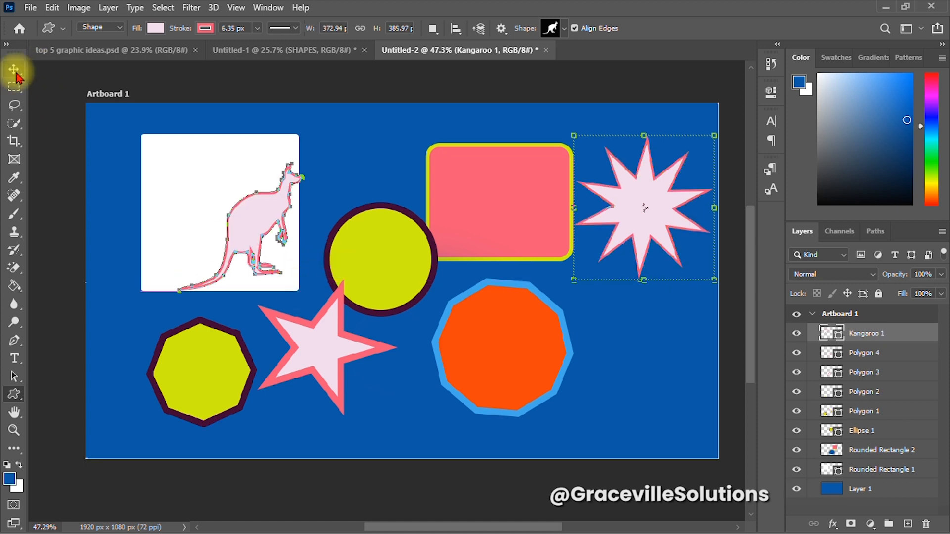
Move the kangaroo inside the white rounded rectangle and set its stroke color to dark red, #530b19.
mouse_move(256, 236)
left_mouse_down()
mouse_move(243, 217)
mouse_move(249, 231)
left_mouse_up()
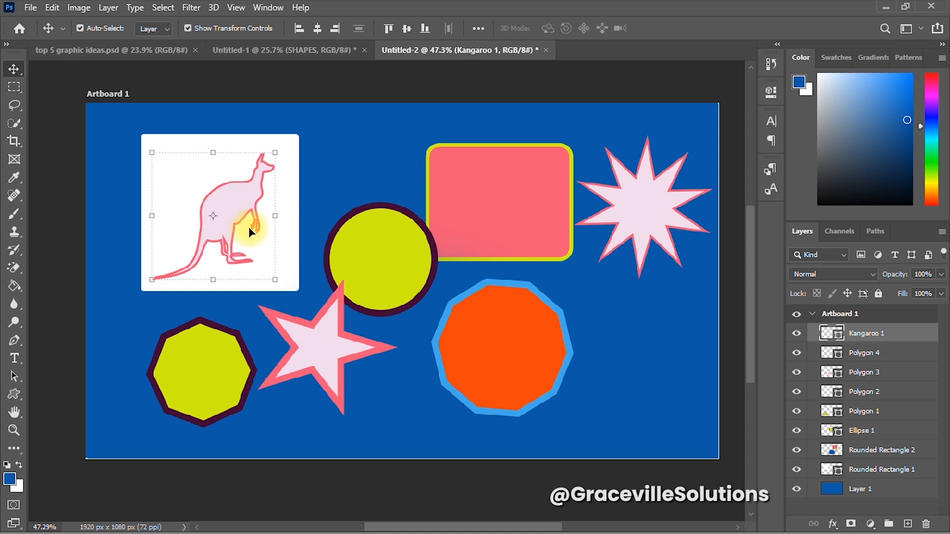
left_click(15, 396)
left_click(206, 28)
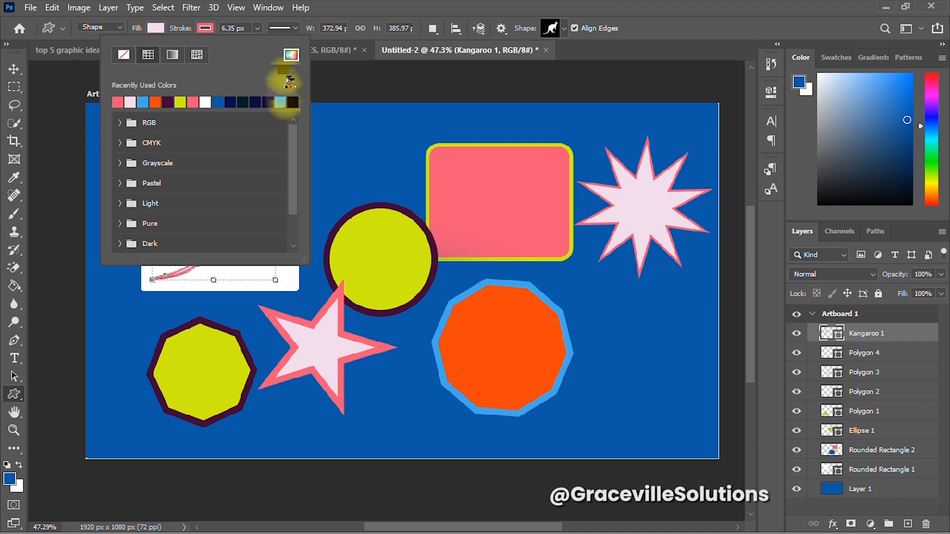
left_click(291, 56)
left_click_drag(679, 388, 692, 402)
key("Return")
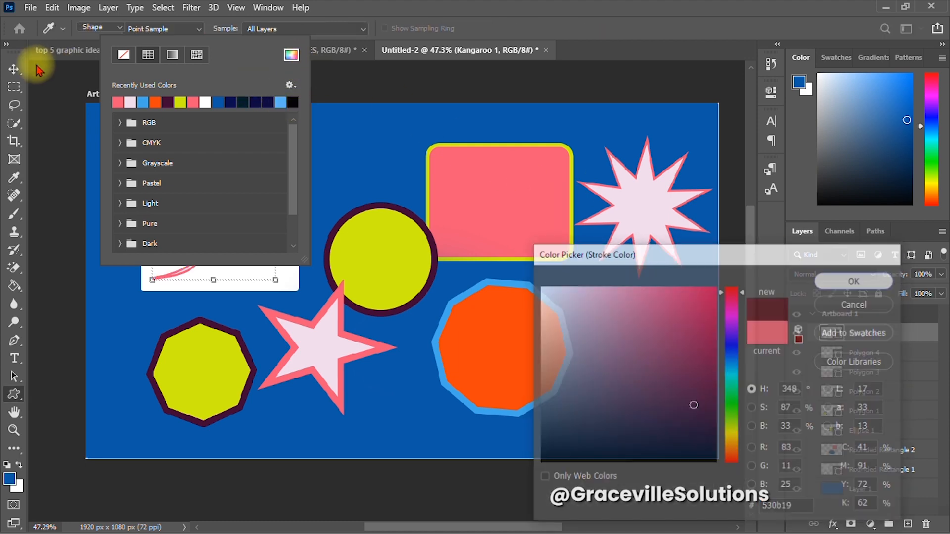
Reposition the kangaroo within the white rounded rectangle and enlarge it to about 397 by 411 px.
left_click(14, 69)
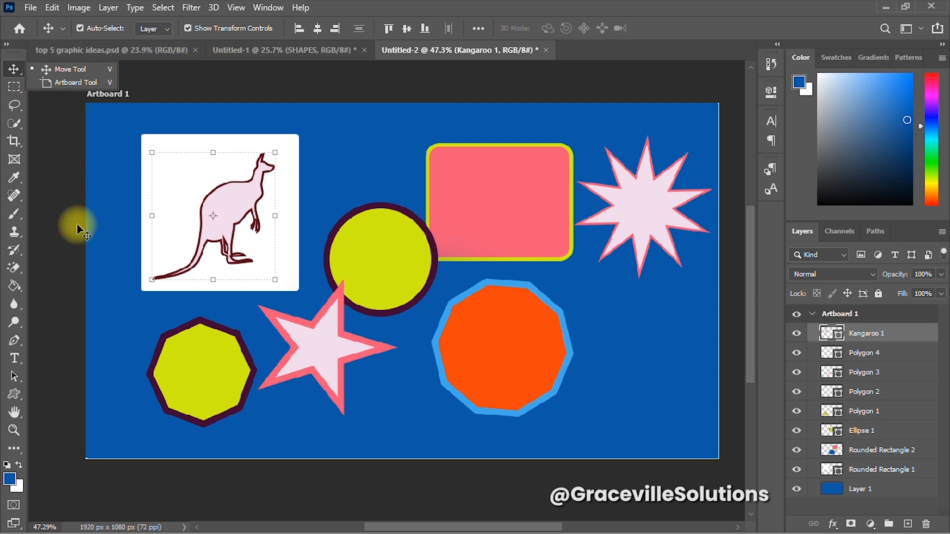
left_click_drag(230, 226, 218, 223)
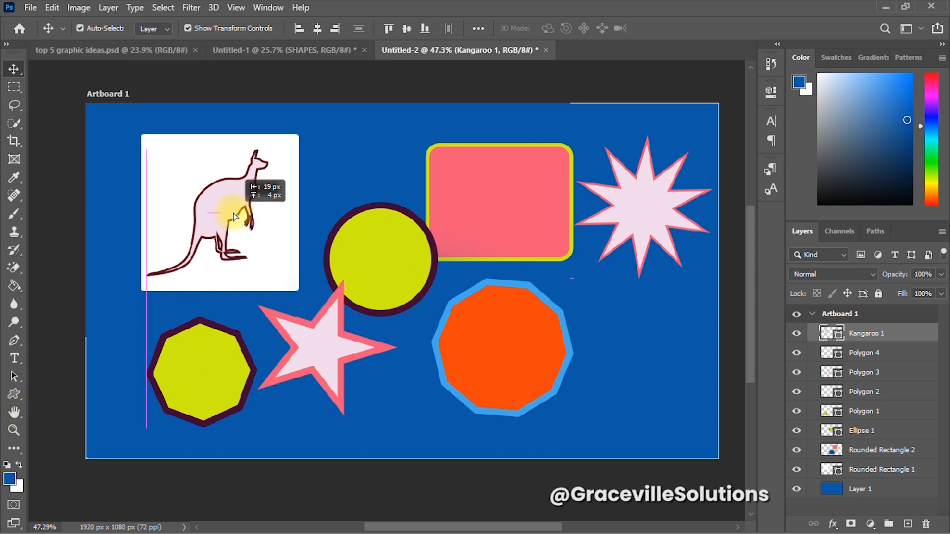
mouse_move(268, 158)
left_mouse_down()
mouse_move(284, 134)
mouse_move(276, 149)
left_mouse_up()
left_click_drag(237, 210, 181, 281)
left_click_drag(236, 227, 229, 214)
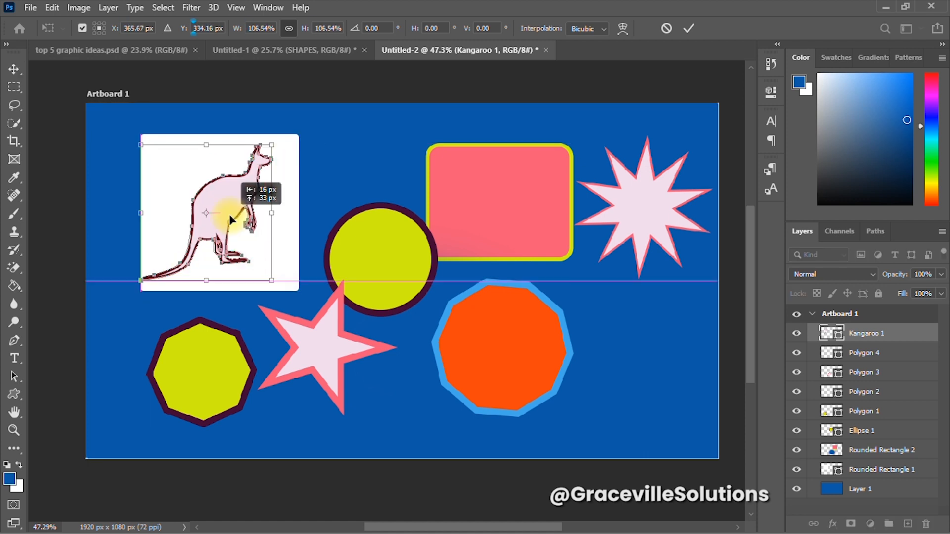
key("Return")
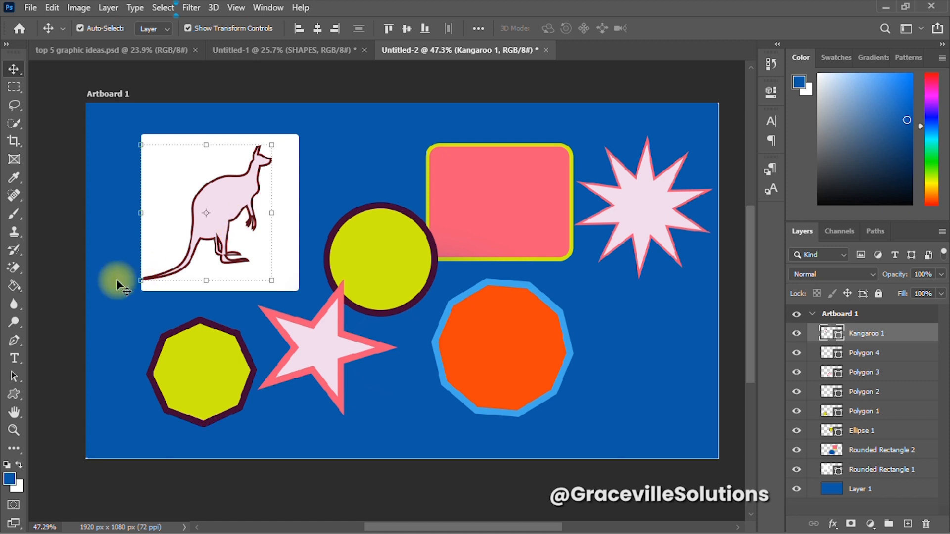
Draw the lion custom shape from the Wild Animals group, about 439 by 361 px, over the orange polygon.
left_click(19, 398)
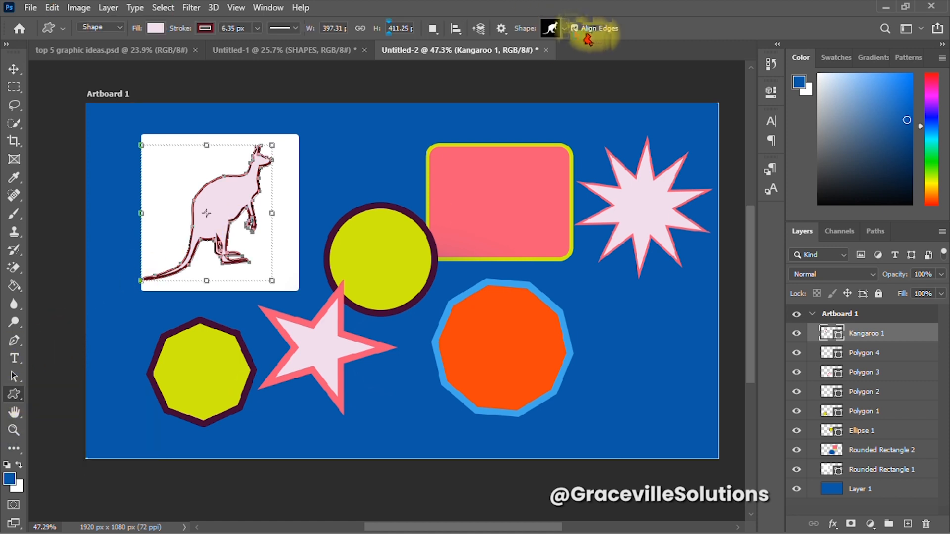
left_click(554, 30)
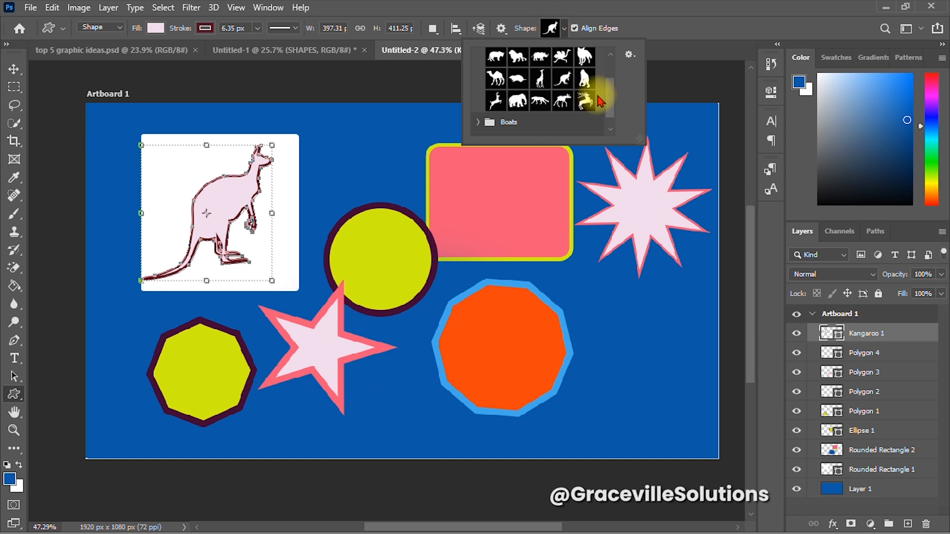
left_click(588, 92)
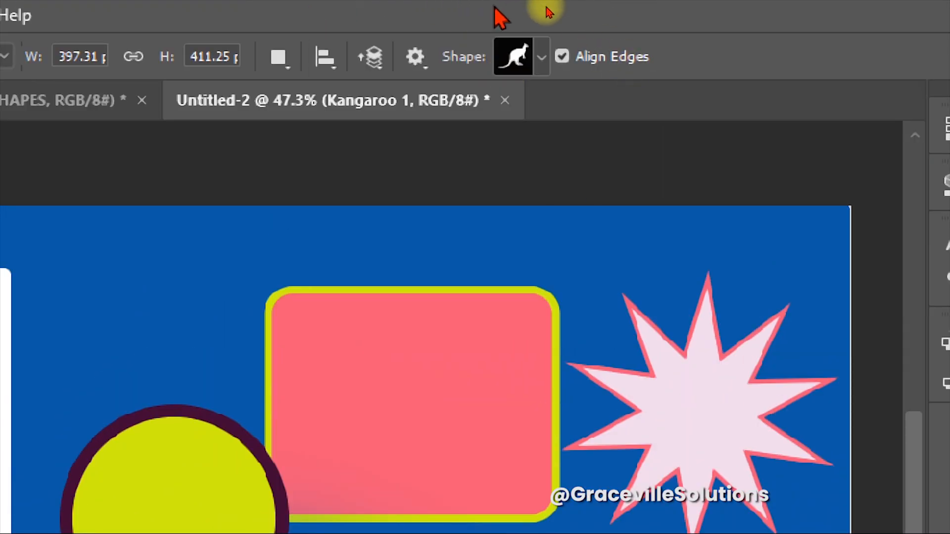
left_click(541, 58)
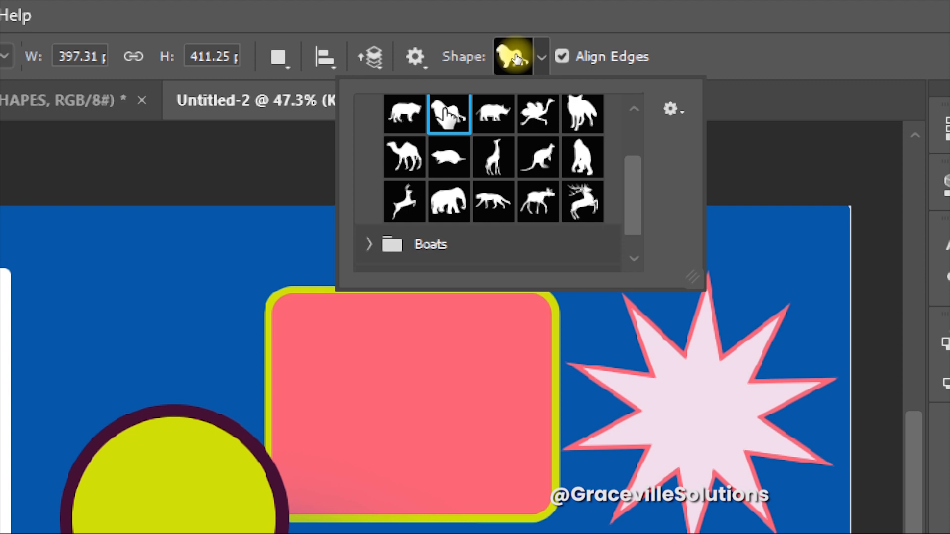
key("Escape")
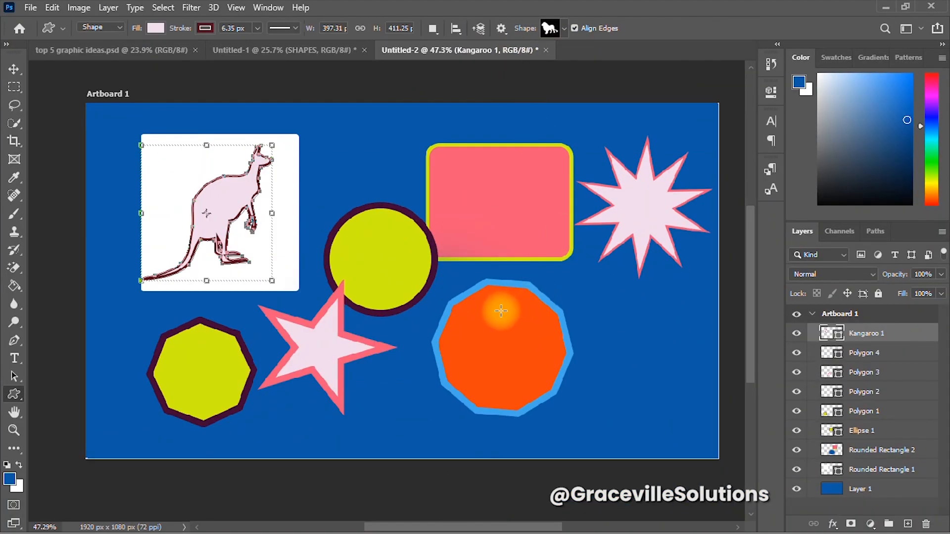
left_click_drag(487, 311, 633, 432)
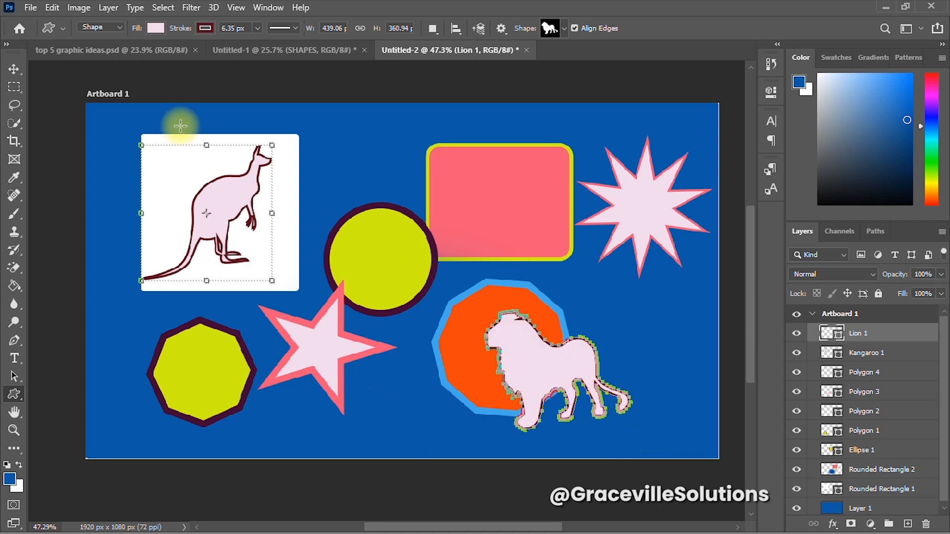
Shift the lion up and left over the orange polygon and enlarge it proportionally to about 569 by 468 px.
left_click(14, 69)
left_click_drag(547, 369, 524, 360)
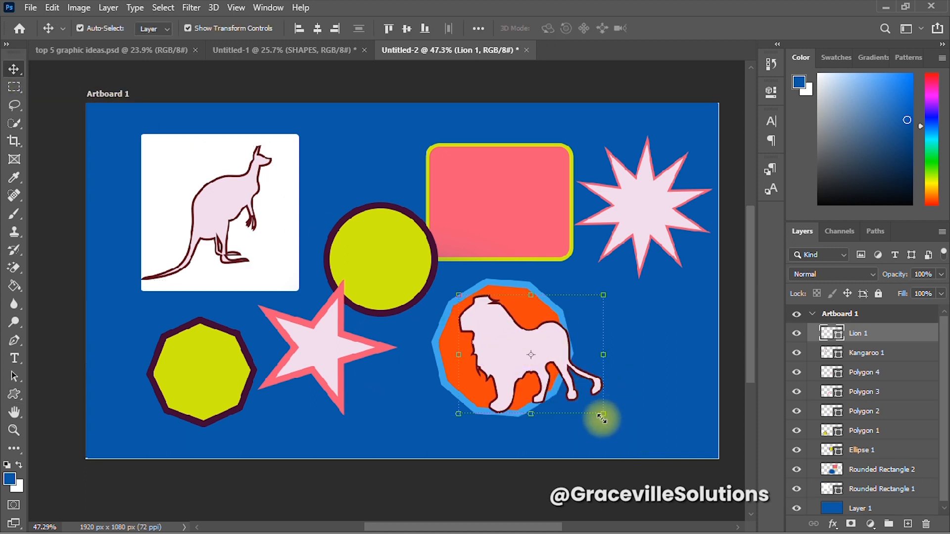
left_click_drag(602, 418, 648, 430)
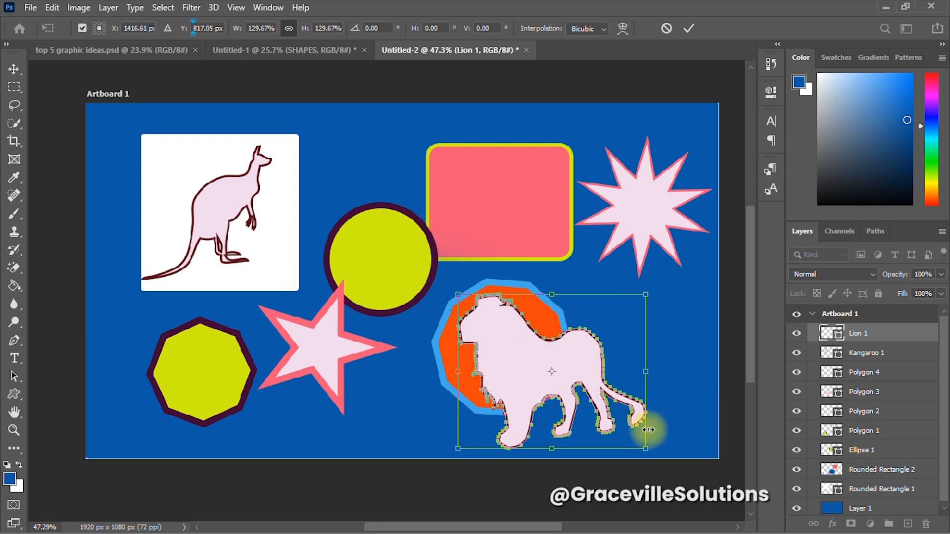
left_click_drag(574, 370, 569, 343)
key("Return")
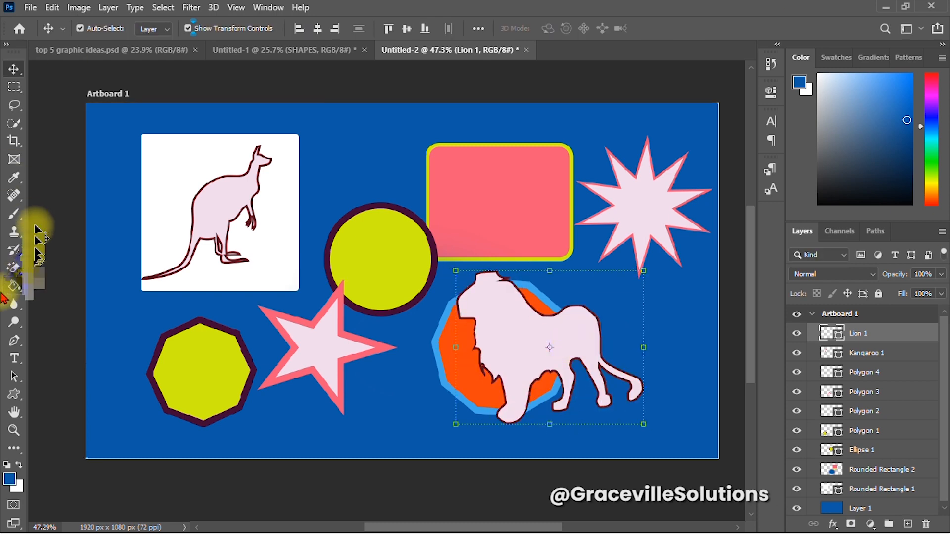
Give the lion the recently used dark red as fill and a white stroke.
right_click(14, 399)
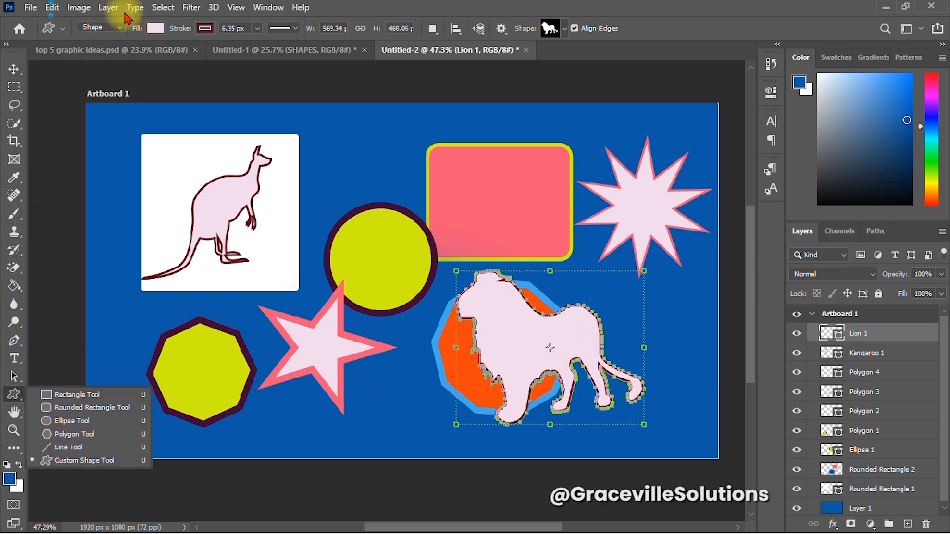
left_click(157, 28)
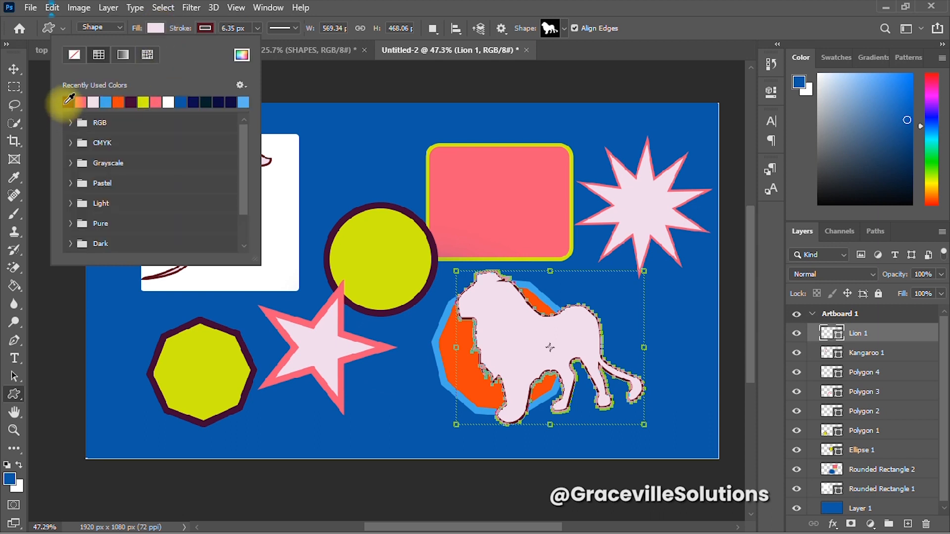
left_click(68, 102)
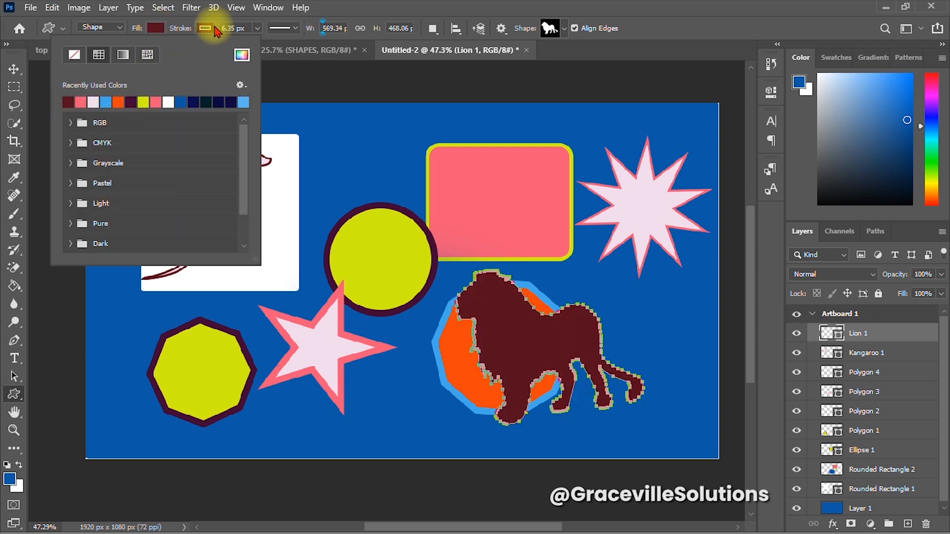
left_click(209, 28)
left_click(222, 99)
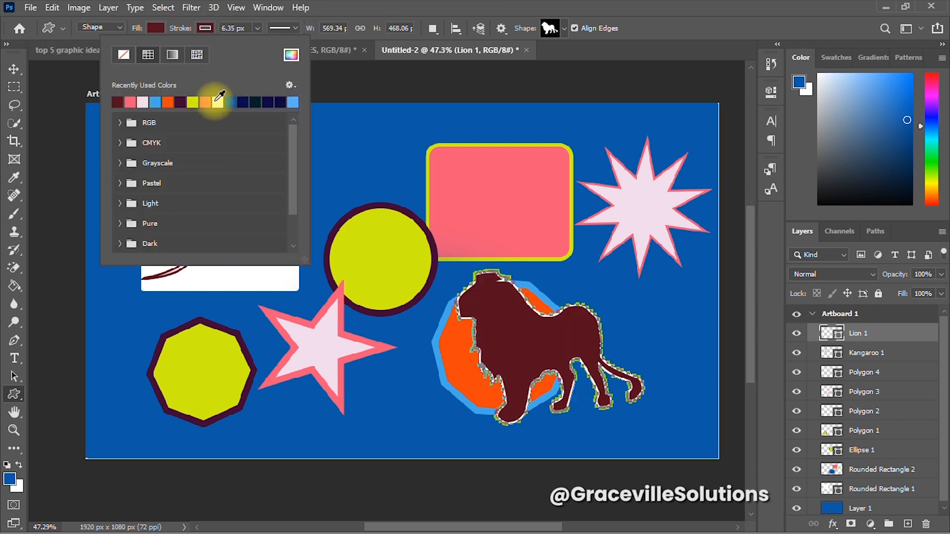
Free-transform the lion to nudge it slightly right and down over the orange polygon, keeping its size.
left_click(14, 69)
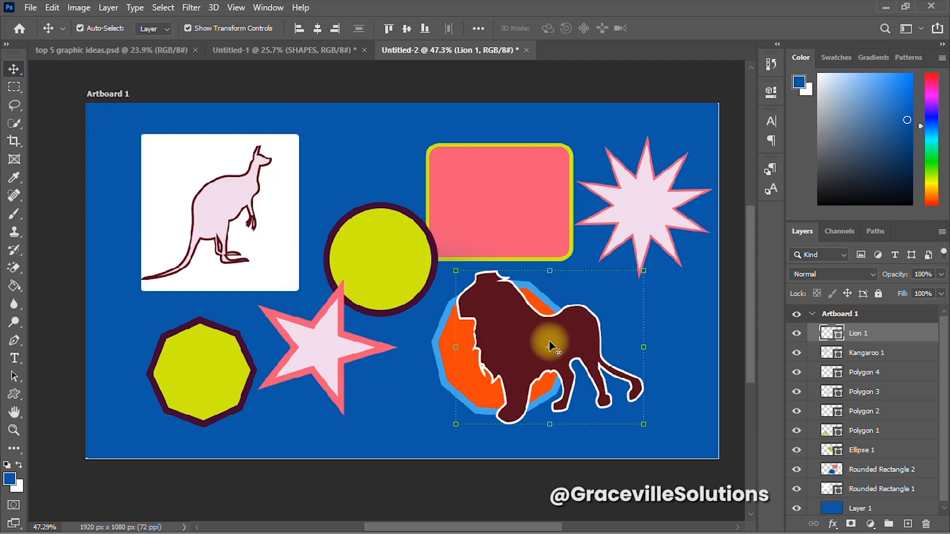
key("ctrl+t")
left_click_drag(509, 358, 513, 353)
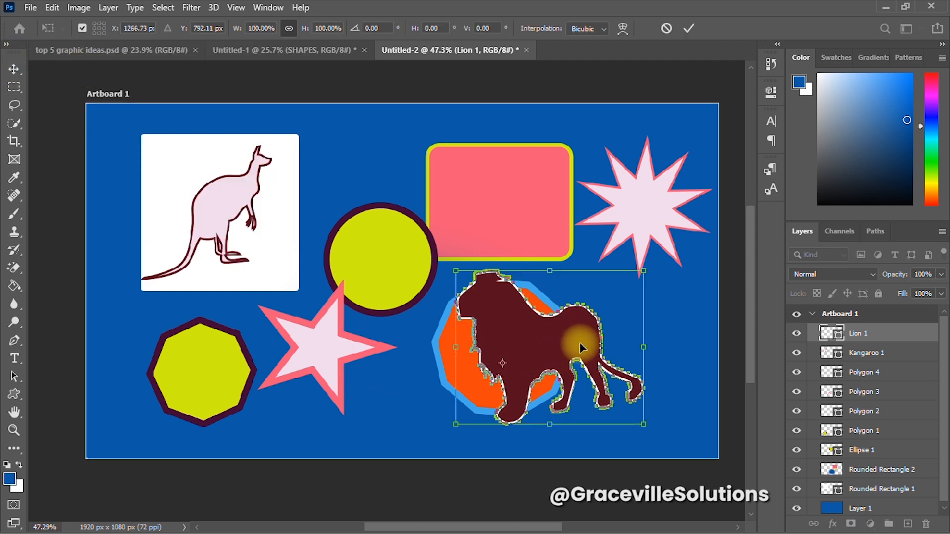
mouse_move(580, 345)
left_mouse_down()
mouse_move(529, 365)
mouse_move(589, 349)
left_mouse_up()
scroll(536, 307, "down", 4)
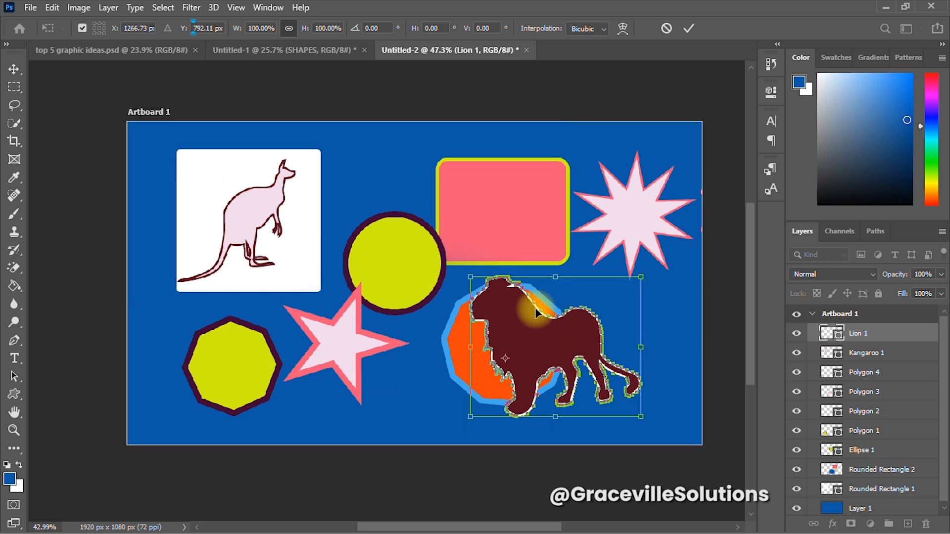
left_click(689, 29)
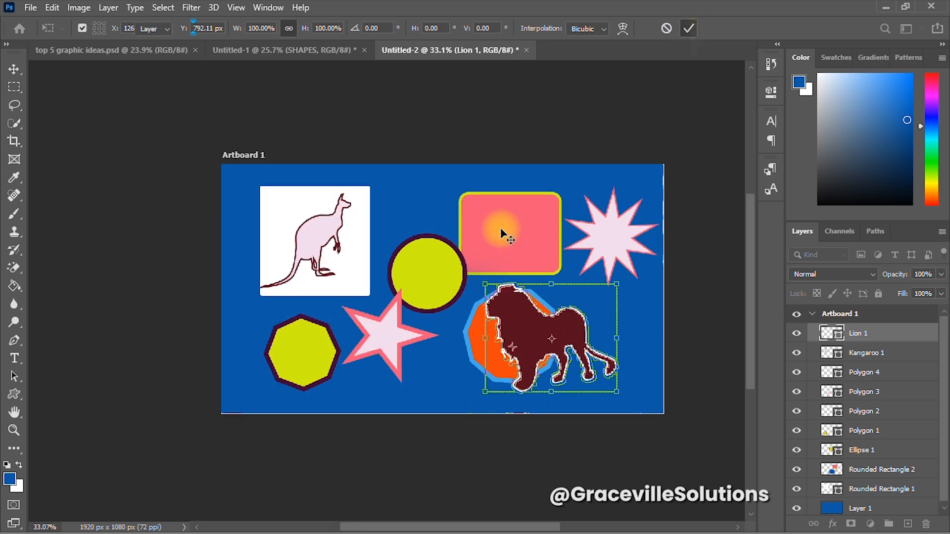
scroll(386, 348, "up", 2)
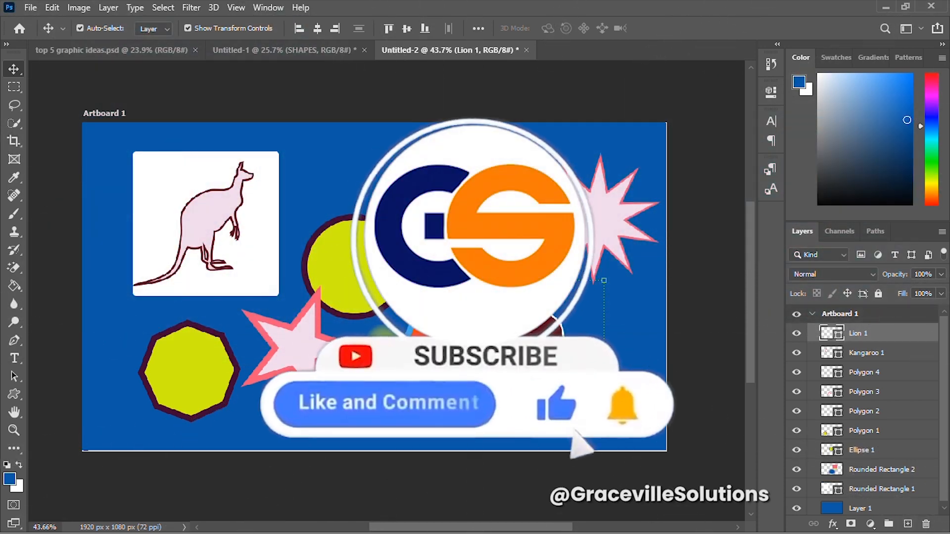
scroll(437, 277, "down", 3)
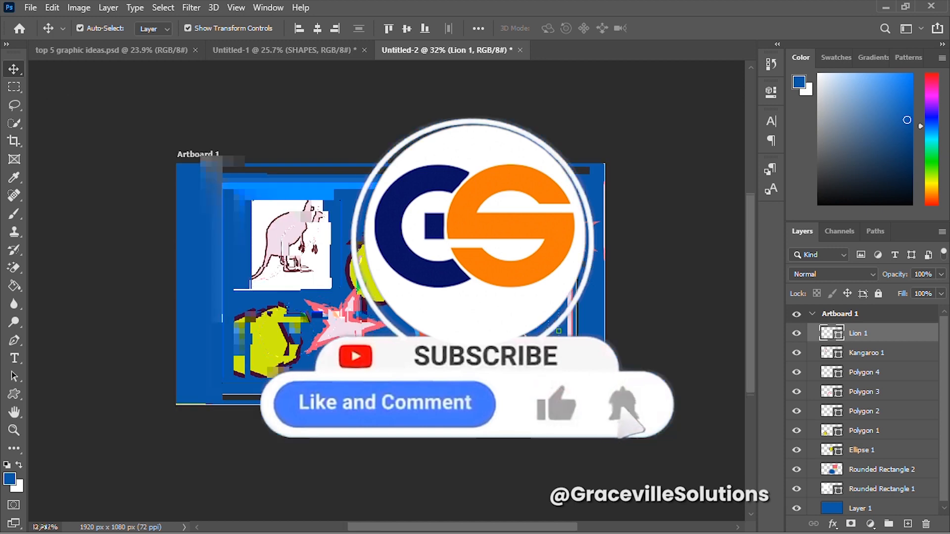
scroll(437, 277, "up", 4)
scroll(440, 276, "up", 2)
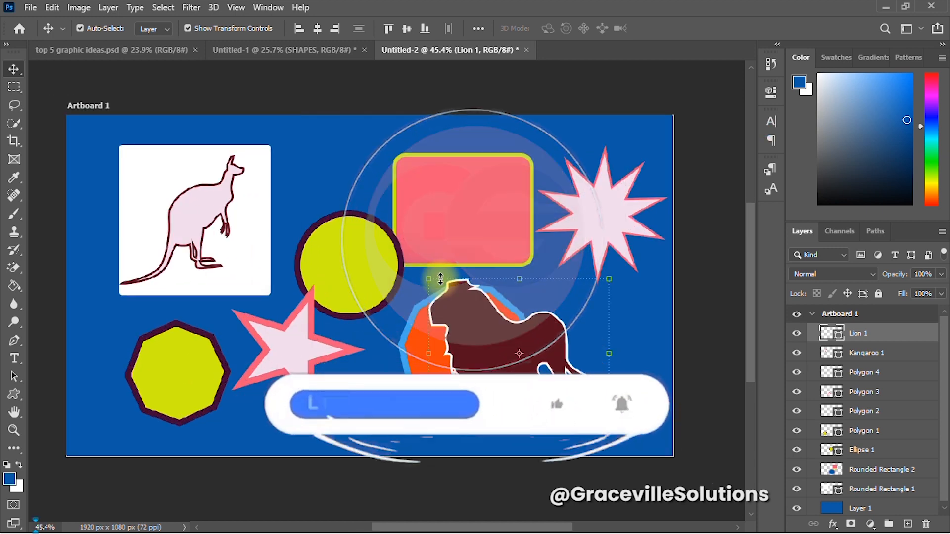